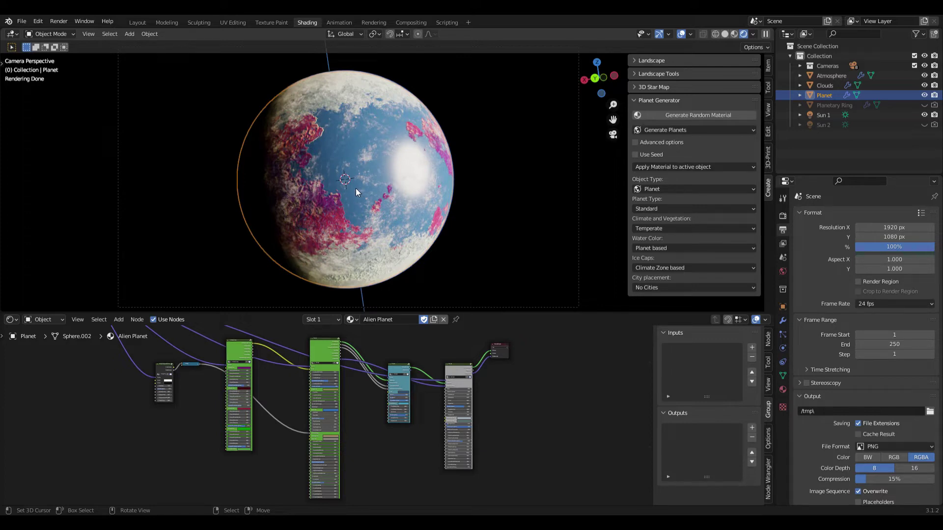
# - Set the scene camera to Surface Camera
pyautogui.click(783, 257)
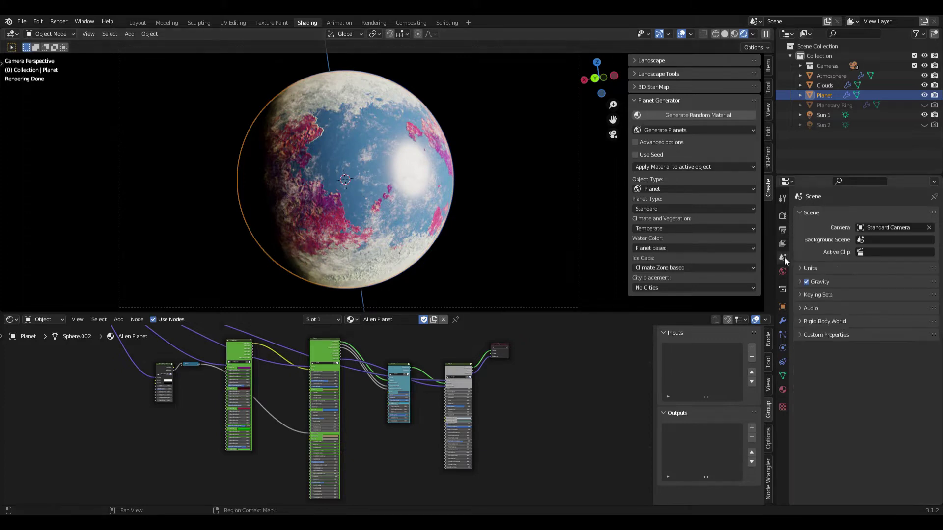
pyautogui.click(875, 228)
pyautogui.click(859, 311)
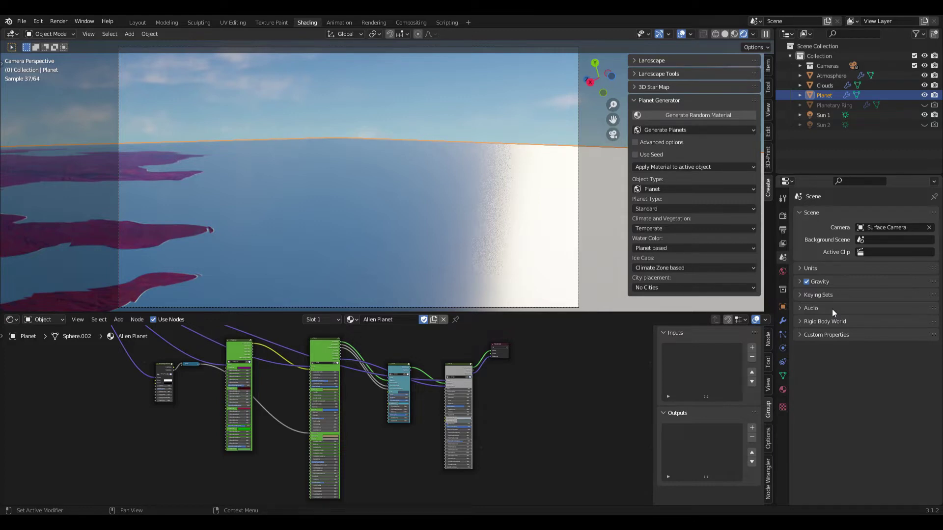
# - Set the planet material's Displacement method to Displacement and Bump
pyautogui.click(780, 388)
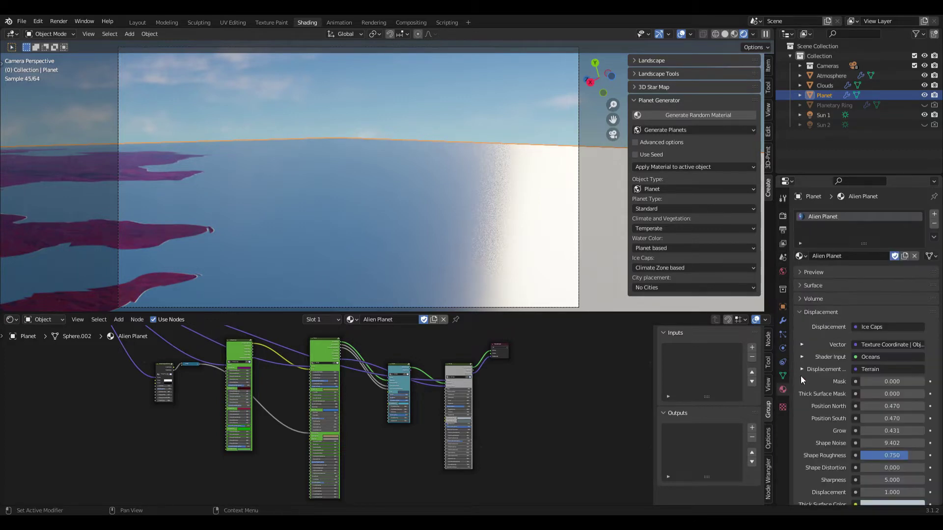
pyautogui.scroll(-2, 821, 355)
pyautogui.scroll(-10, 823, 357)
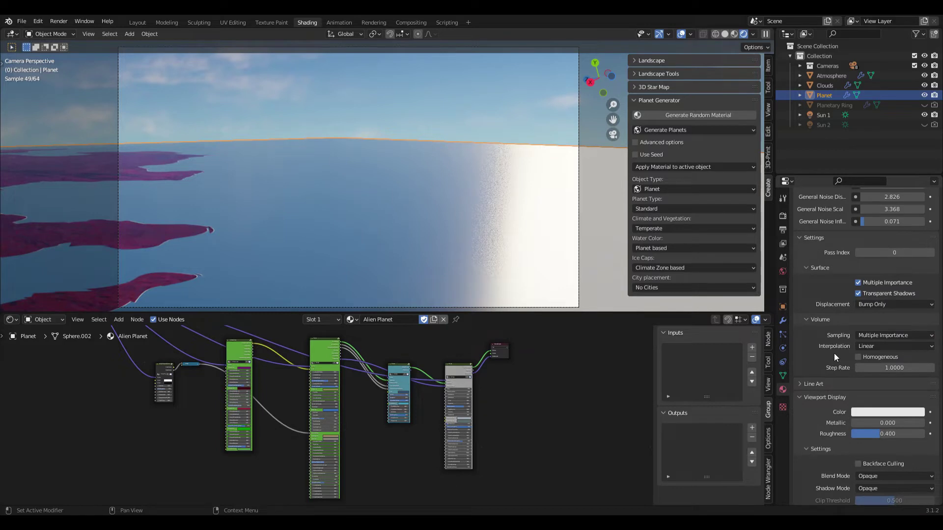
pyautogui.click(888, 306)
pyautogui.click(862, 337)
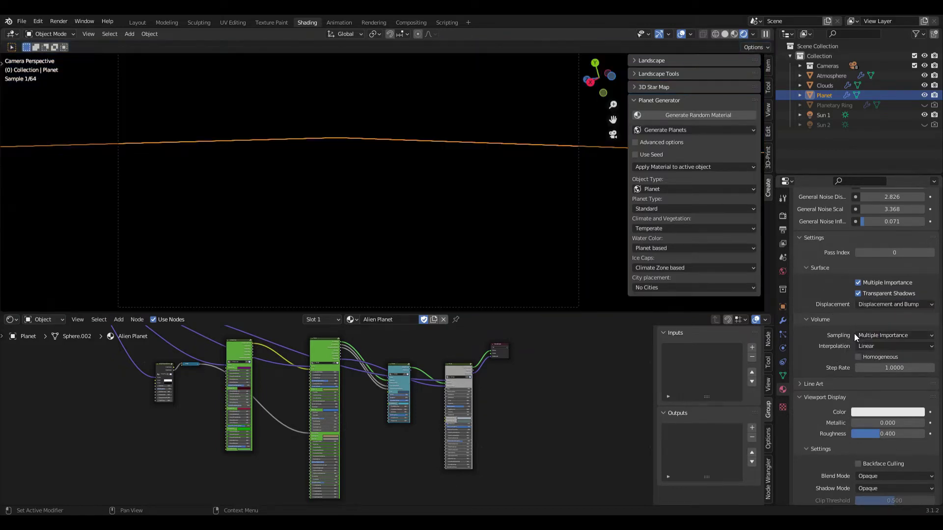
# - Switch the scene camera back to Standard Camera
pyautogui.click(783, 257)
pyautogui.click(876, 227)
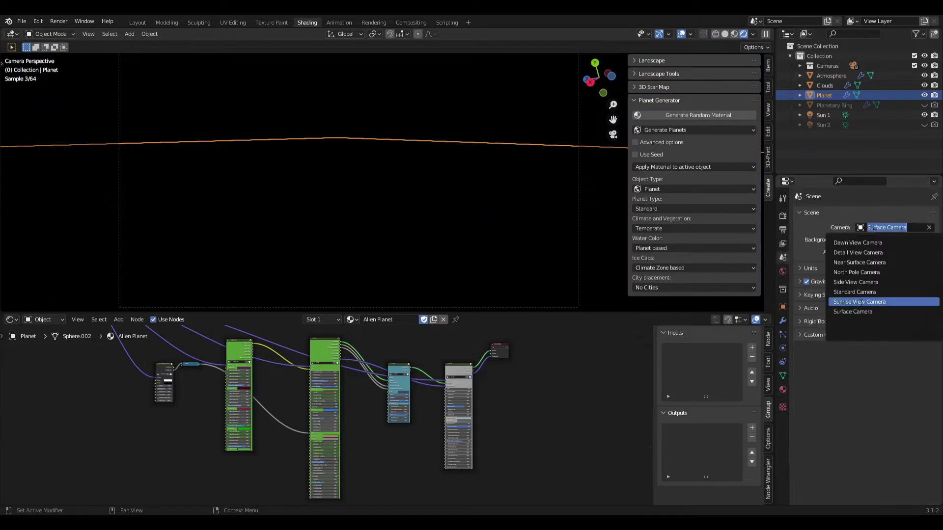
pyautogui.click(854, 289)
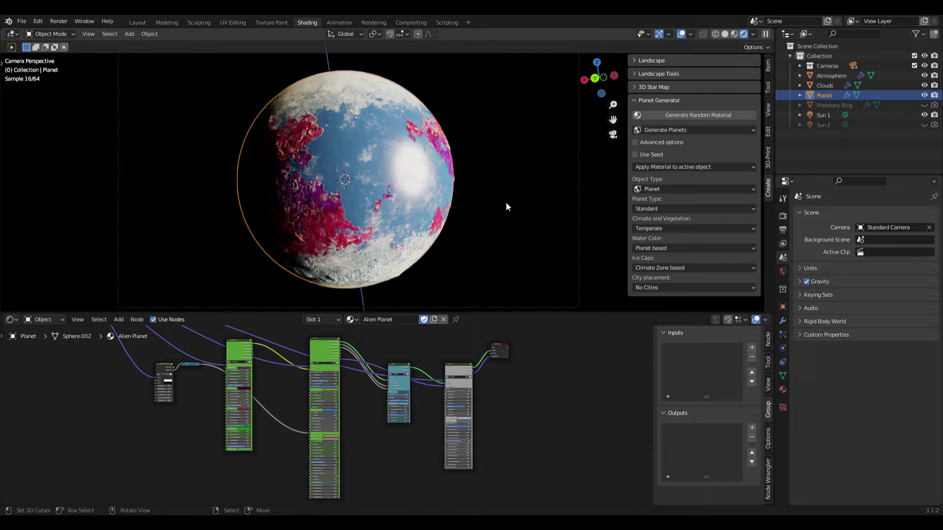
# - Raise the planet's Subdivision modifier viewport levels to 4
pyautogui.click(783, 320)
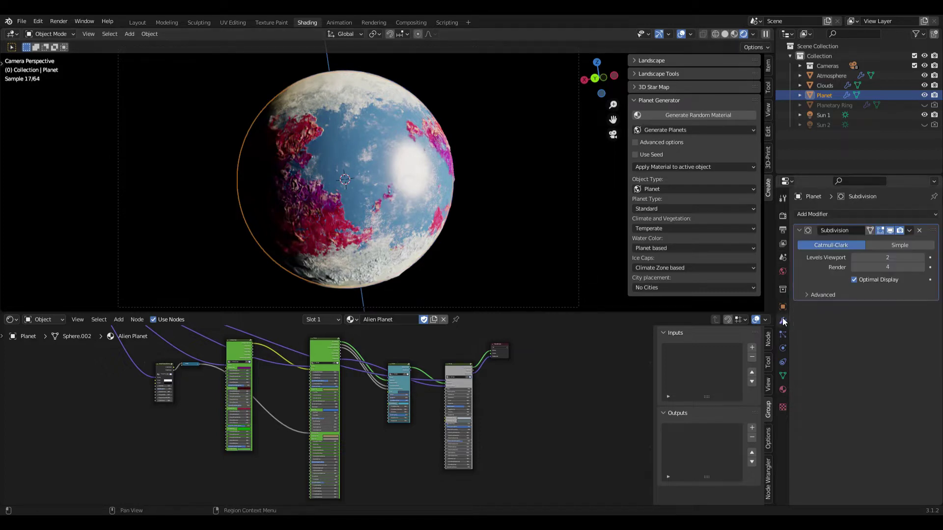
pyautogui.click(922, 257)
pyautogui.click(922, 257)
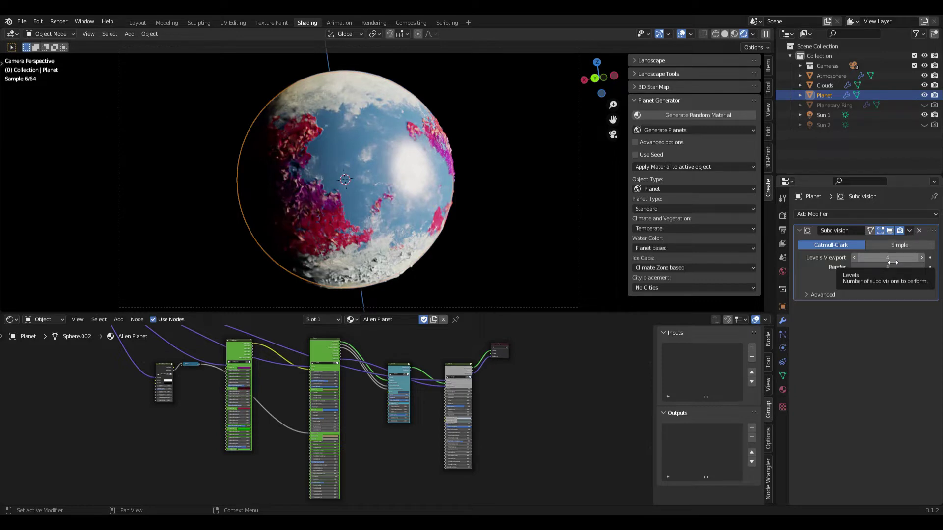
# - Set the Cycles Feature Set to Experimental, then return to the Subdivision modifier for Adaptive Subdivision
pyautogui.click(782, 217)
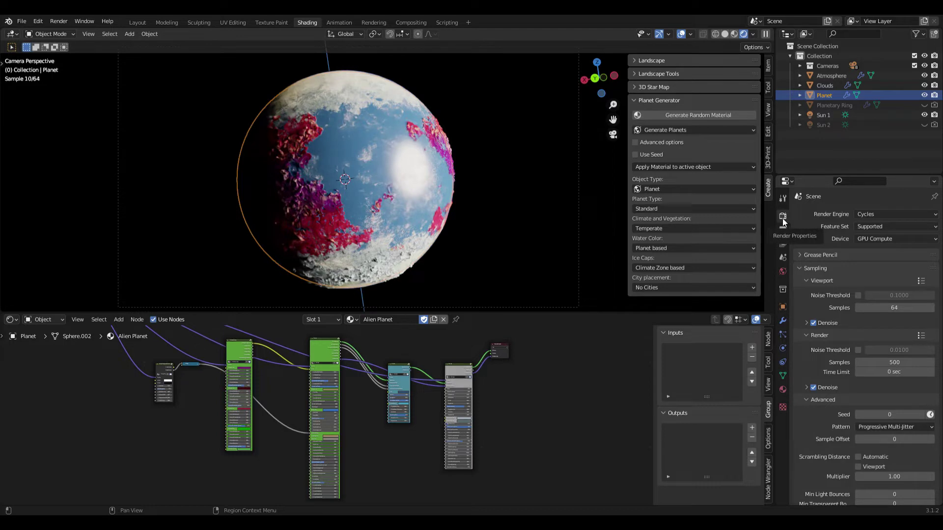
pyautogui.click(880, 225)
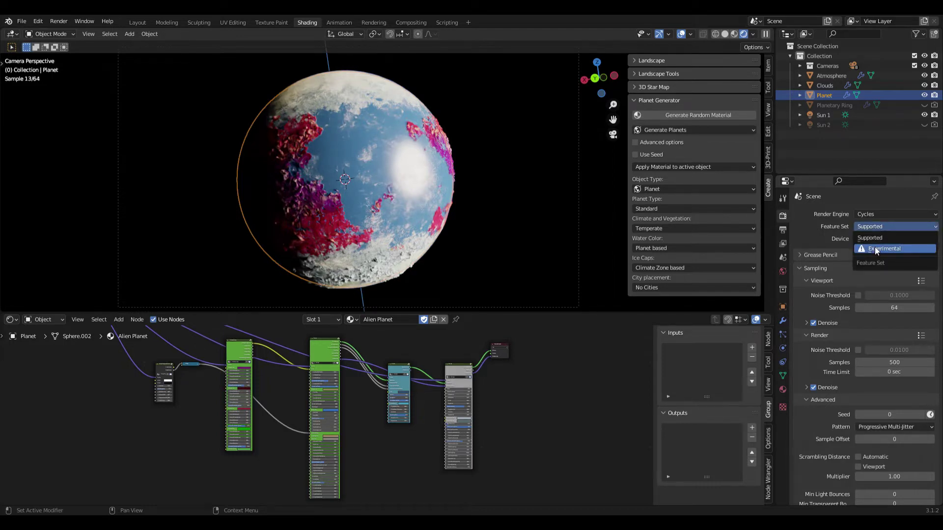
pyautogui.click(875, 249)
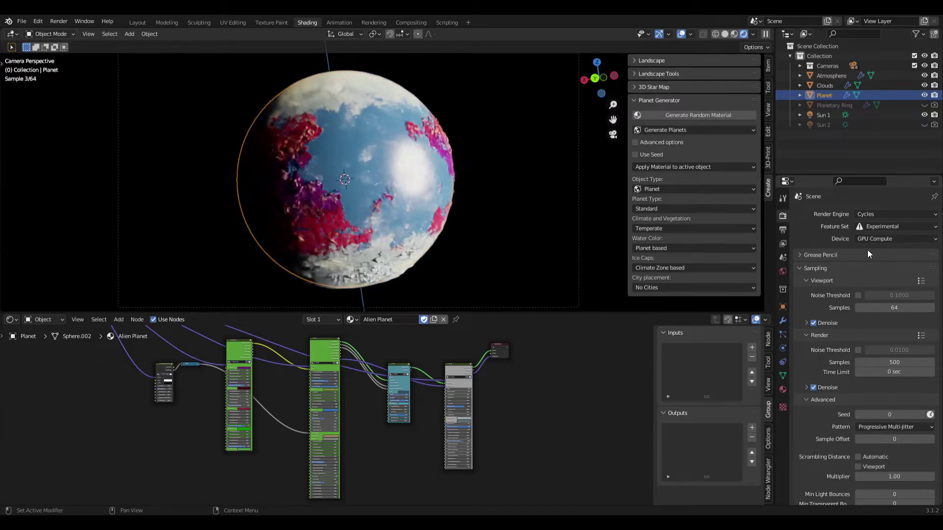
pyautogui.scroll(-15, 868, 249)
pyautogui.scroll(-5, 854, 294)
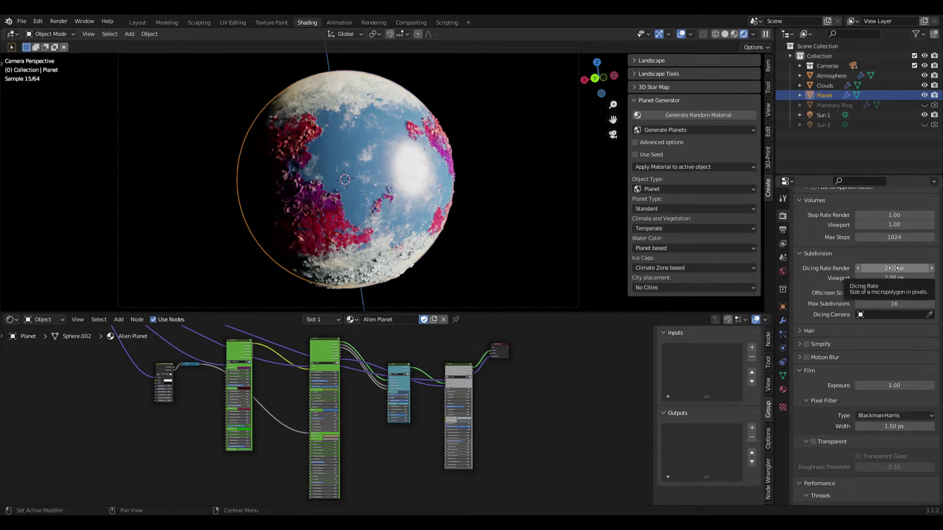
pyautogui.click(784, 320)
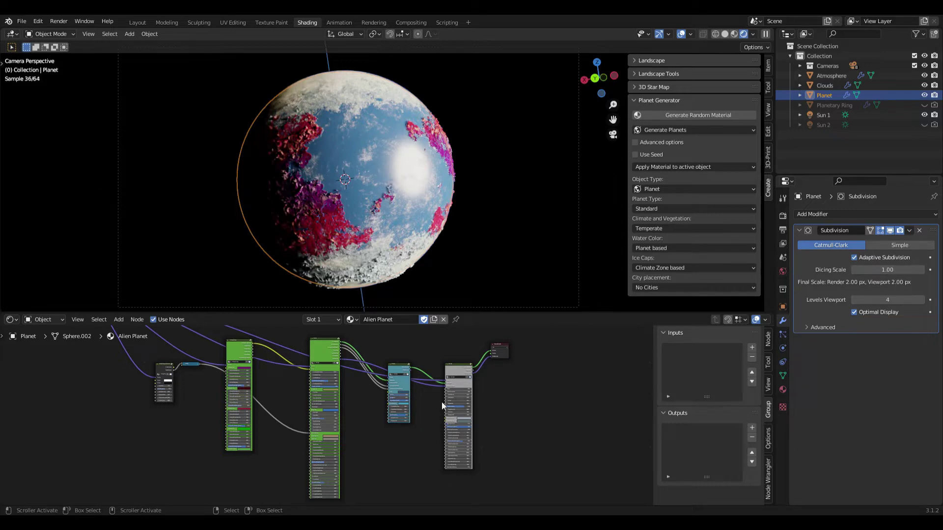
pyautogui.keyDown('ctrl'); pyautogui.hscroll(5, 441, 401); pyautogui.keyUp('ctrl')
# - Insert a Vector Math node set to Multiply into the displacement link
pyautogui.scroll(3, 444, 410)
pyautogui.moveTo(354, 374); pyautogui.dragTo(337, 417, button='middle')
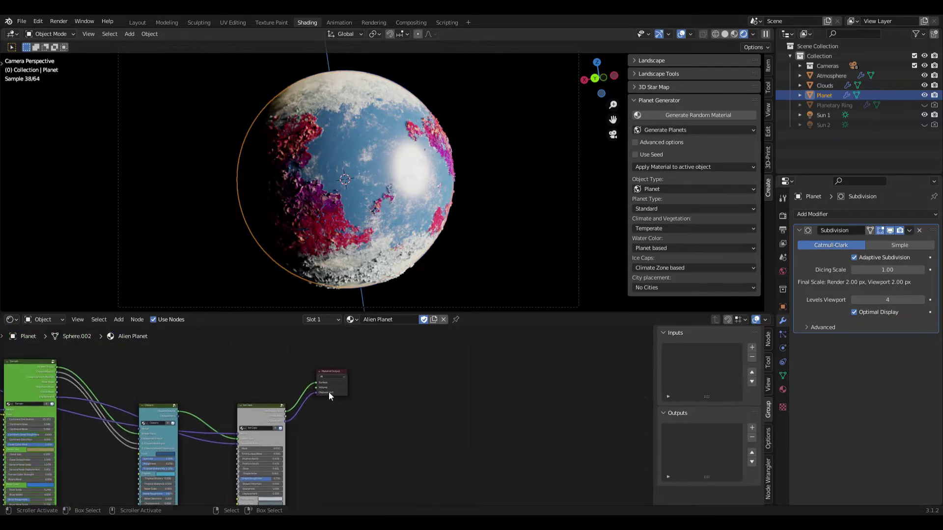
pyautogui.moveTo(328, 391); pyautogui.dragTo(397, 393)
pyautogui.hotkey('shift', 'a')
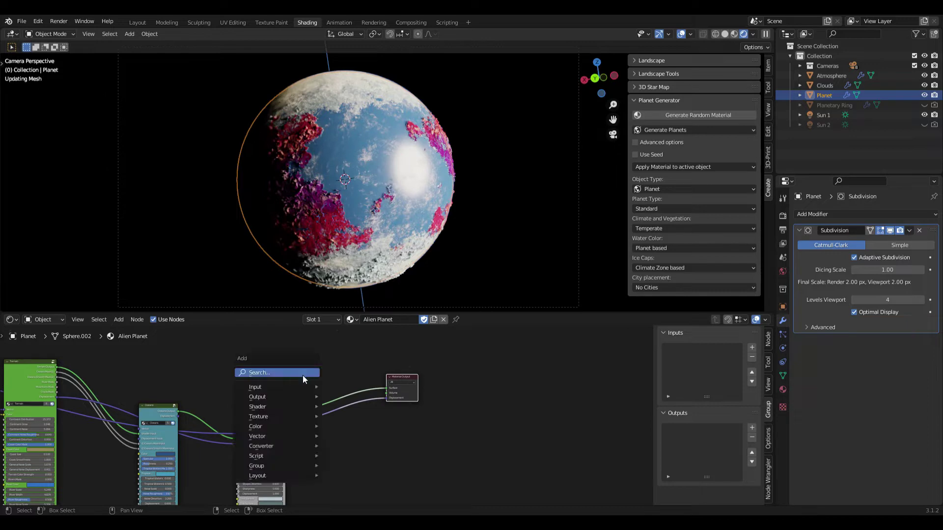
pyautogui.moveTo(305, 446)
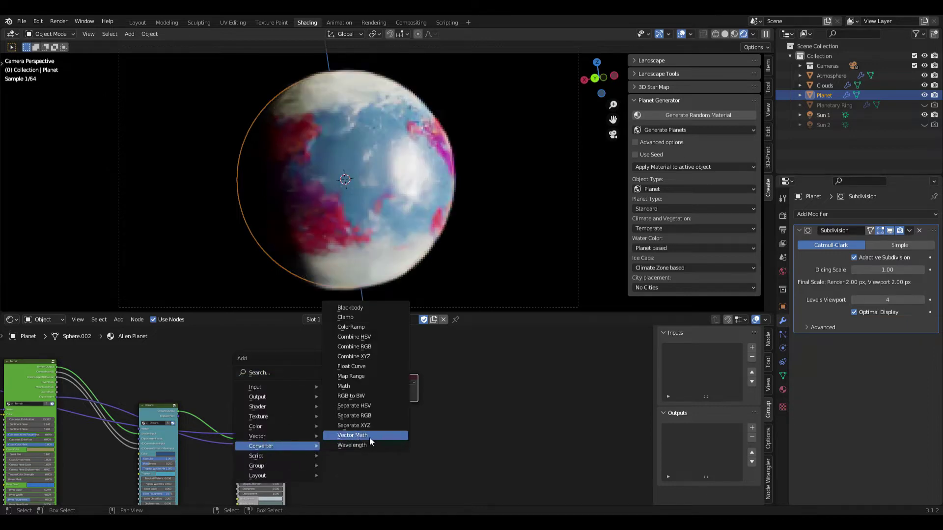
pyautogui.click(370, 438)
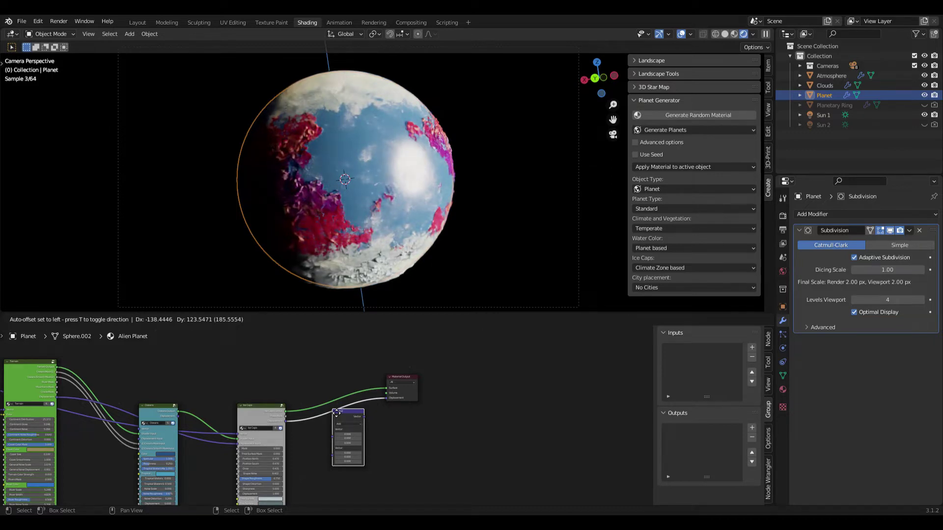
pyautogui.click(337, 413)
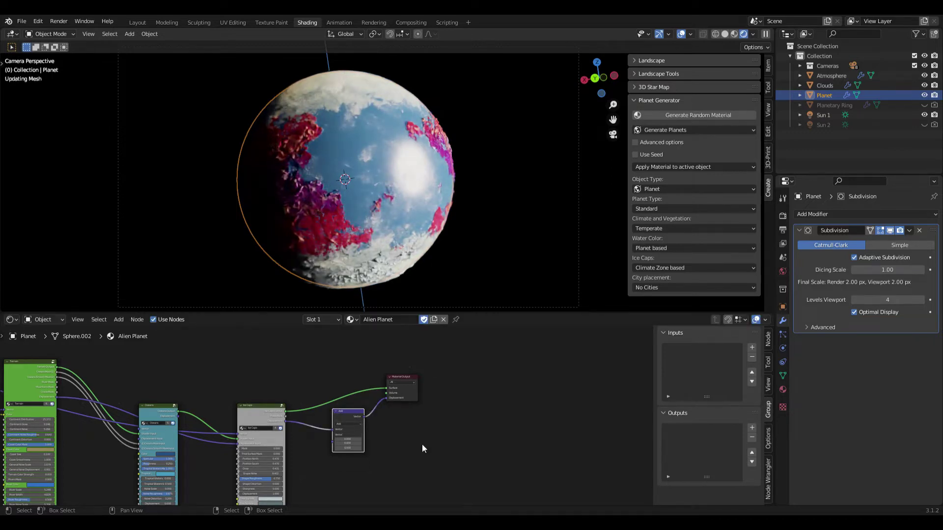
pyautogui.click(344, 427)
pyautogui.click(346, 444)
pyautogui.scroll(2, 300, 377)
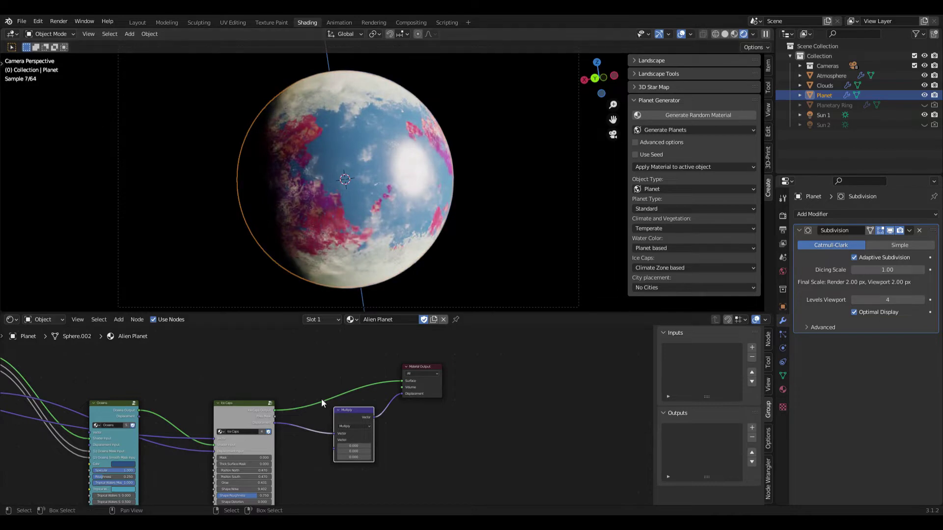
# - Add a Value node set to 0.5 and connect it to the Multiply node
pyautogui.hotkey('shift', 'a')
pyautogui.moveTo(212, 304)
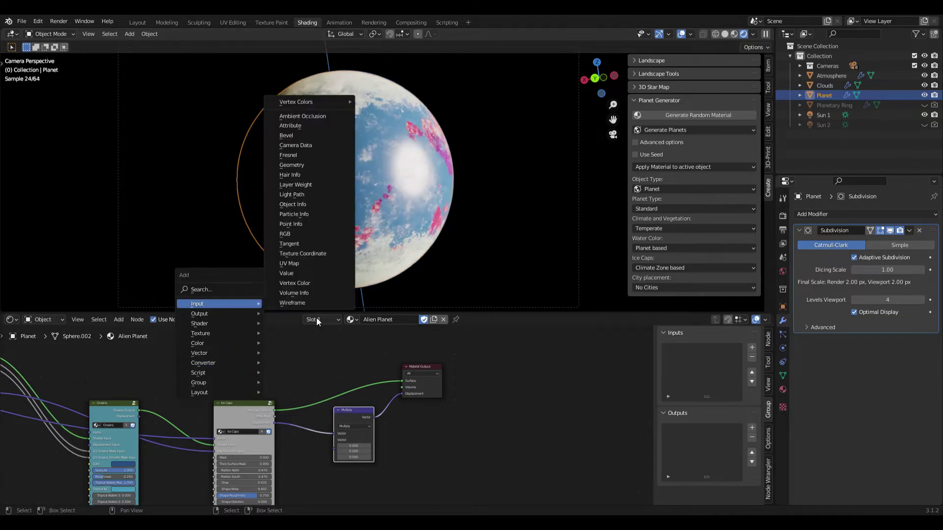
pyautogui.click(286, 273)
pyautogui.click(252, 372)
pyautogui.moveTo(271, 371); pyautogui.dragTo(337, 457)
pyautogui.click(256, 380)
pyautogui.write('0.5')
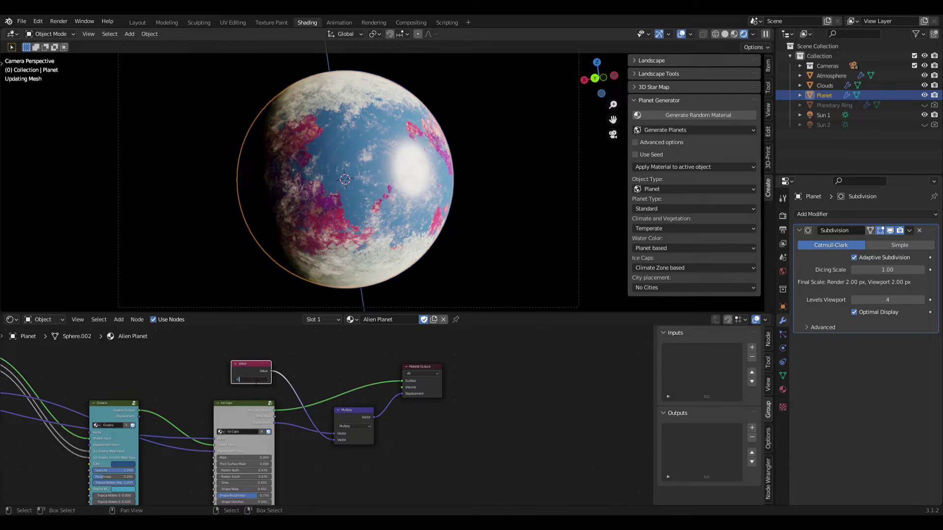
pyautogui.press('Return')
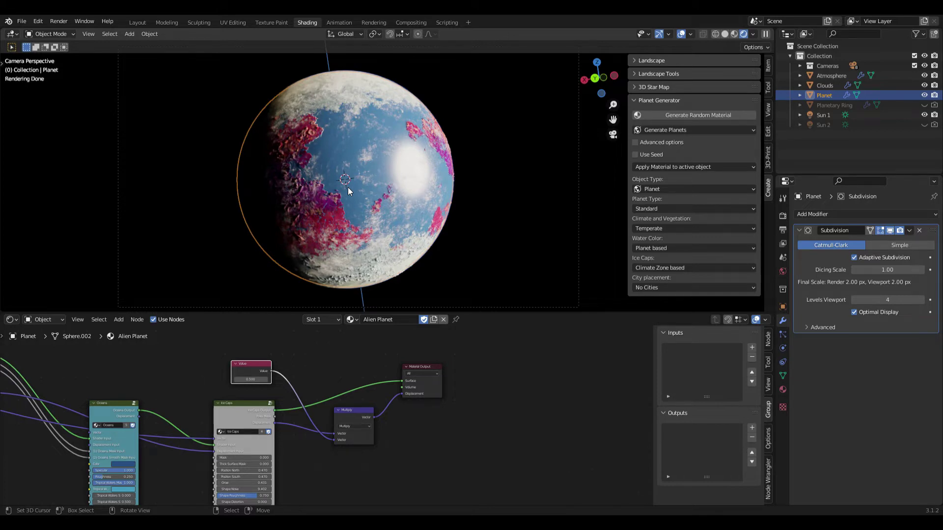
# - Set the planet type to Arid and the overall displacement factor to 0.01
pyautogui.click(656, 209)
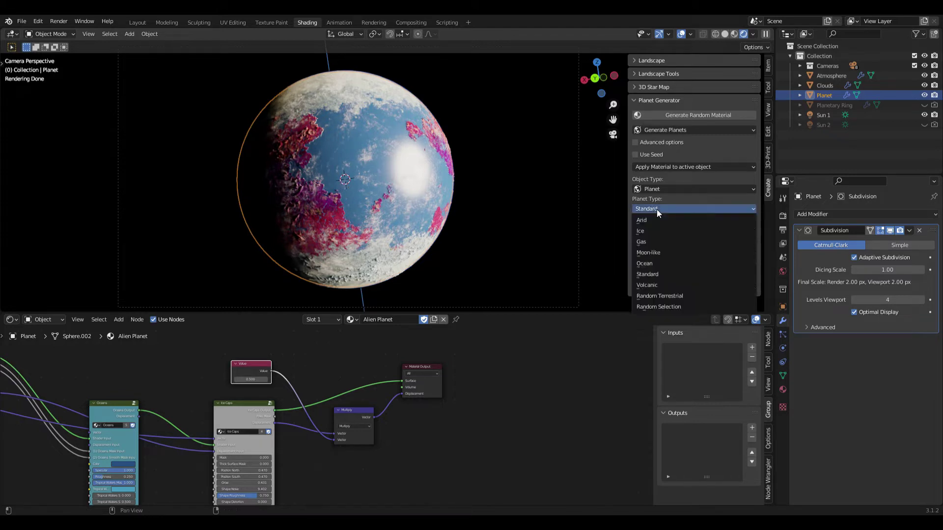
pyautogui.click(647, 221)
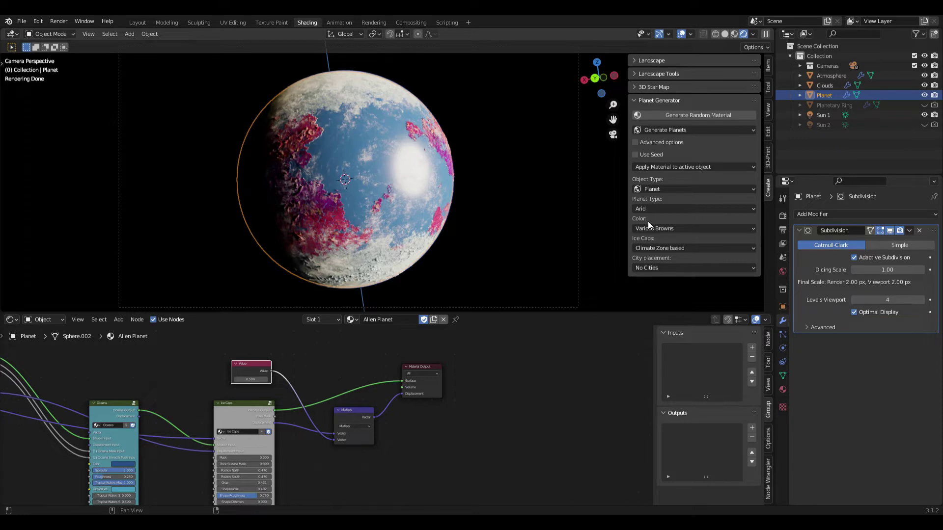
pyautogui.click(656, 142)
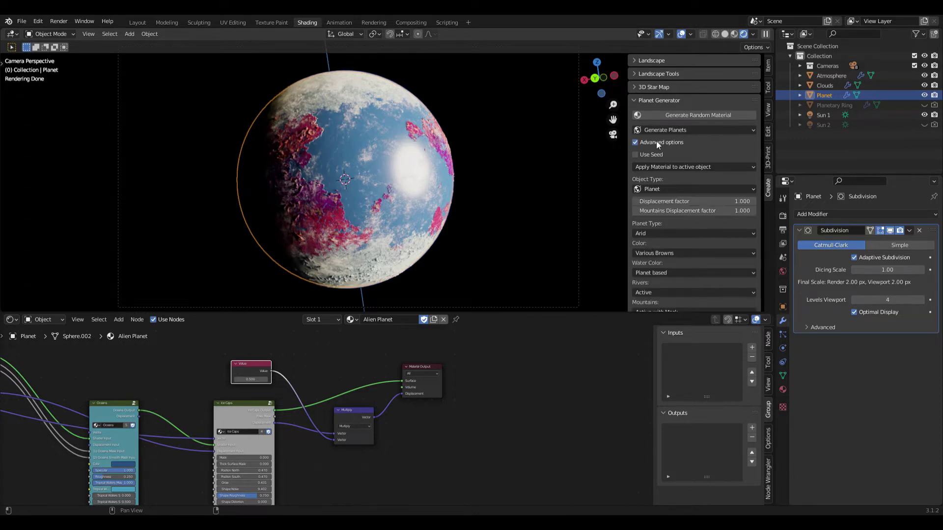
pyautogui.click(681, 206)
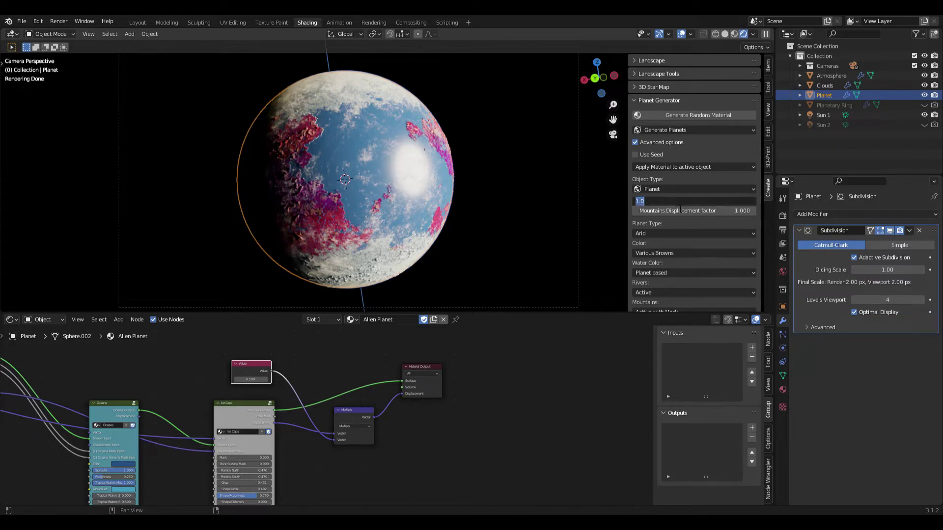
pyautogui.write('0.01')
pyautogui.press('Return')
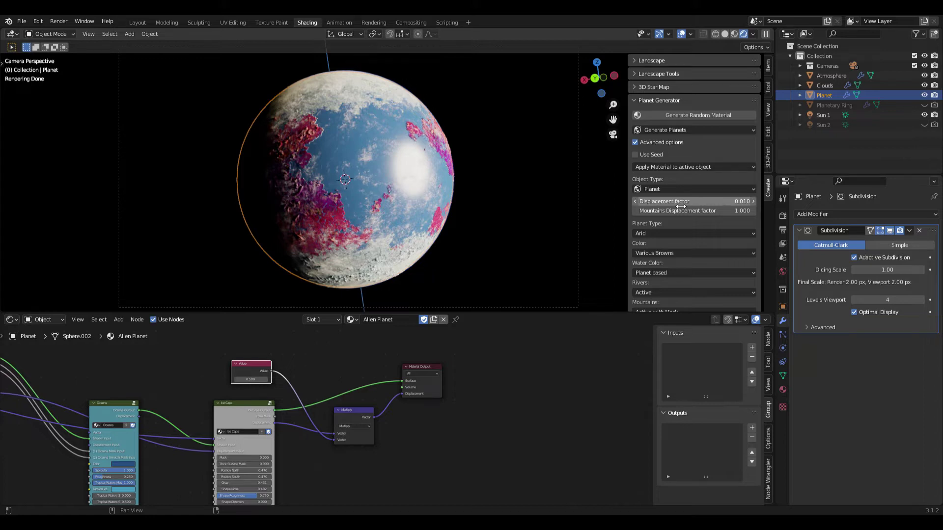
# - Set mountains displacement factor to 40, Active without Mask, and generate a random material
pyautogui.doubleClick(682, 212)
pyautogui.write('40')
pyautogui.press('Return')
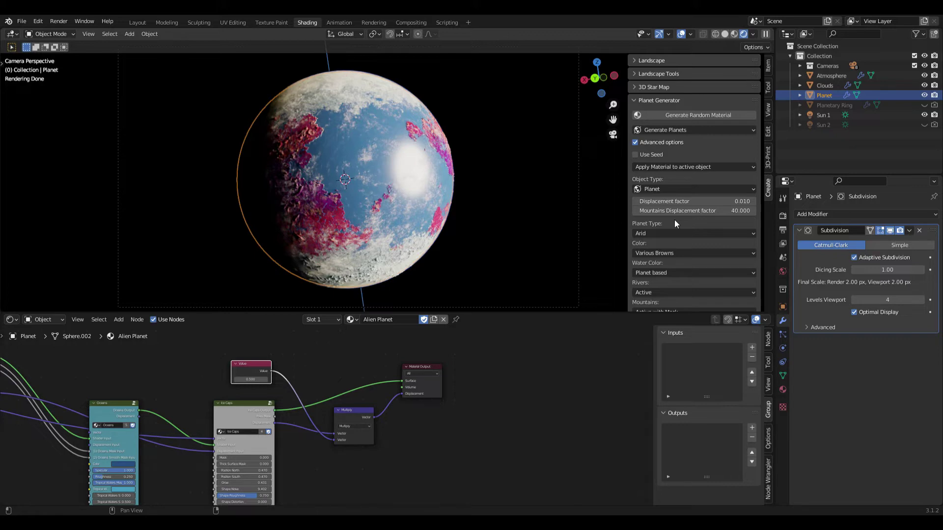
pyautogui.scroll(-4, 674, 220)
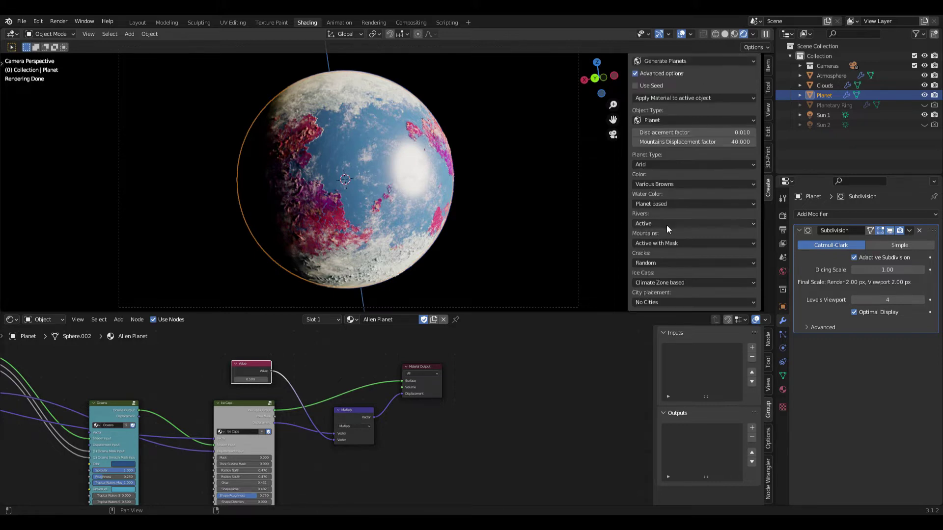
pyautogui.click(651, 245)
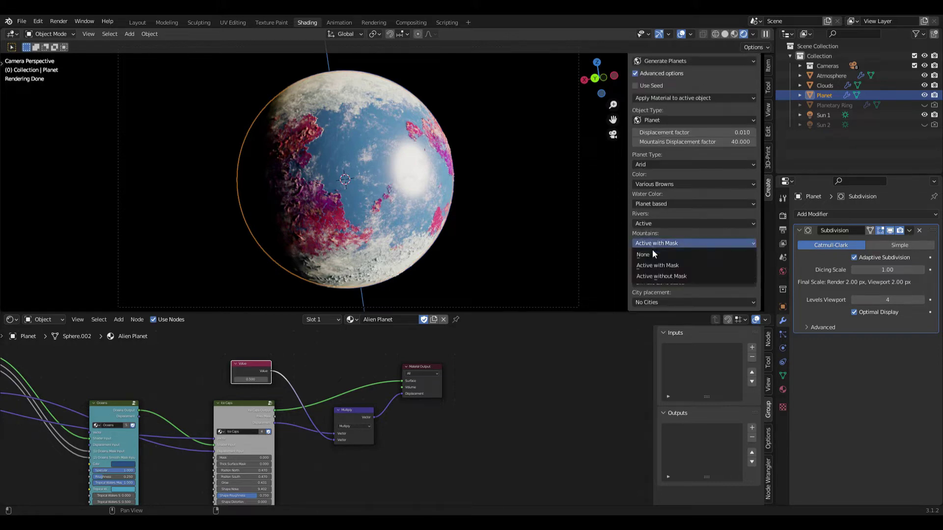
pyautogui.click(661, 276)
pyautogui.scroll(4, 670, 254)
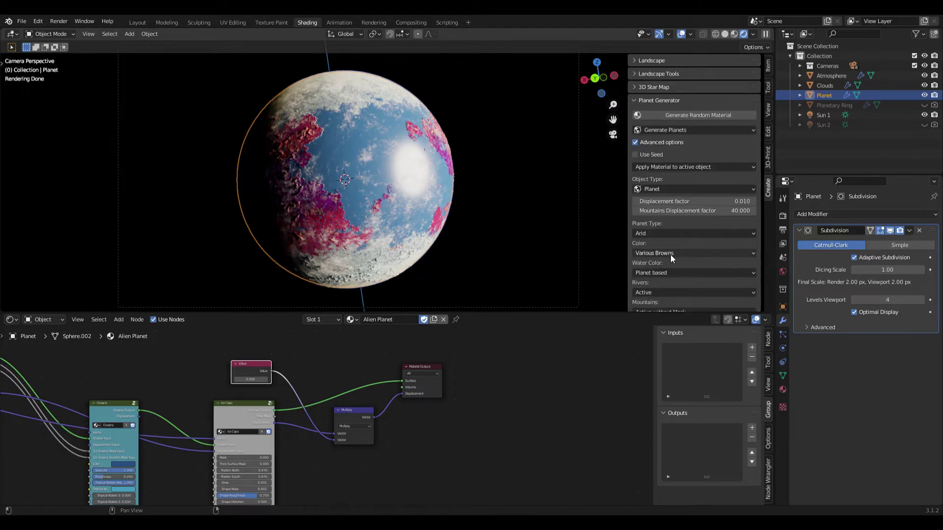
pyautogui.click(674, 115)
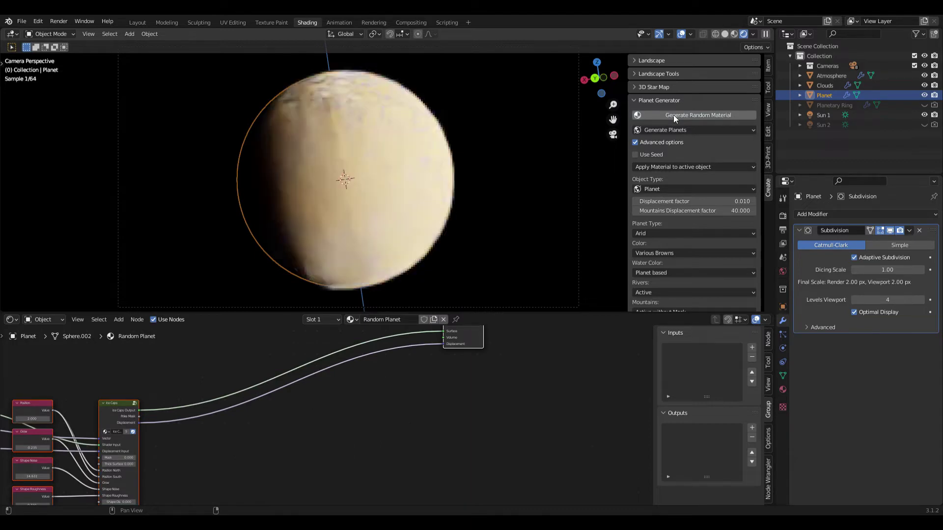
# - Make Surface Camera the scene camera
pyautogui.click(784, 258)
pyautogui.click(889, 228)
pyautogui.click(857, 312)
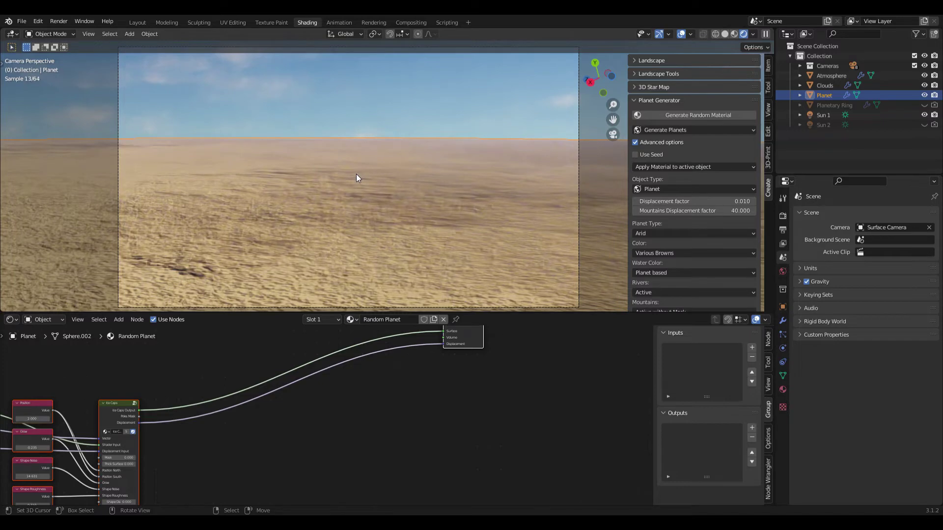
# - Set the planet material's Displacement method to Displacement and Bump
pyautogui.click(783, 389)
pyautogui.scroll(-10, 843, 354)
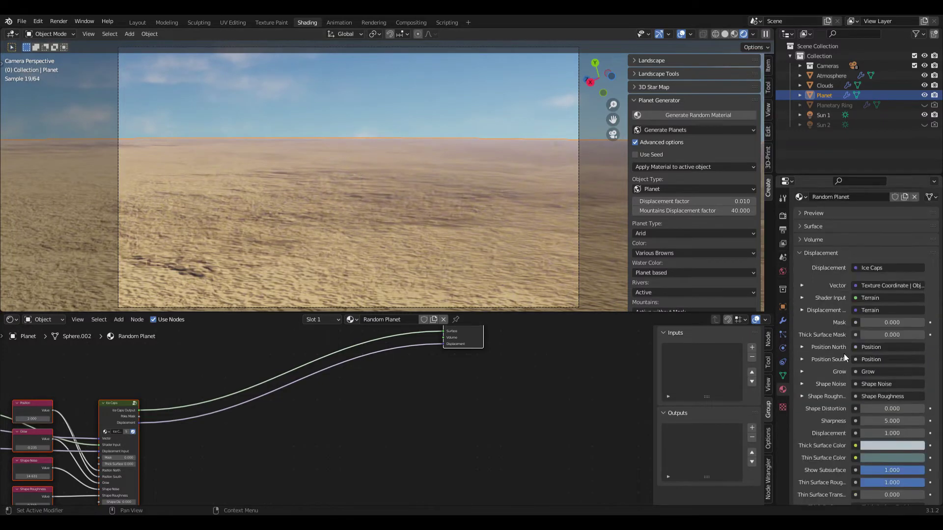
pyautogui.scroll(-5, 847, 338)
pyautogui.click(889, 344)
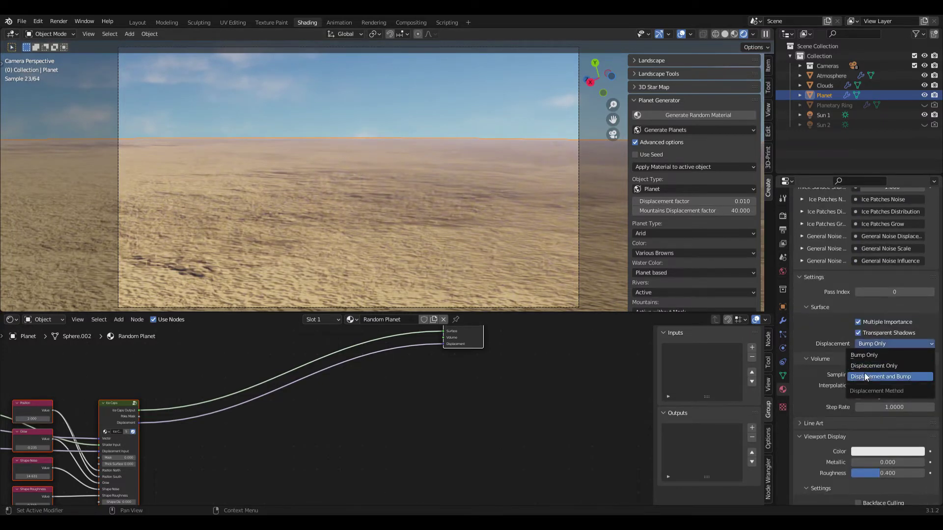
pyautogui.click(879, 376)
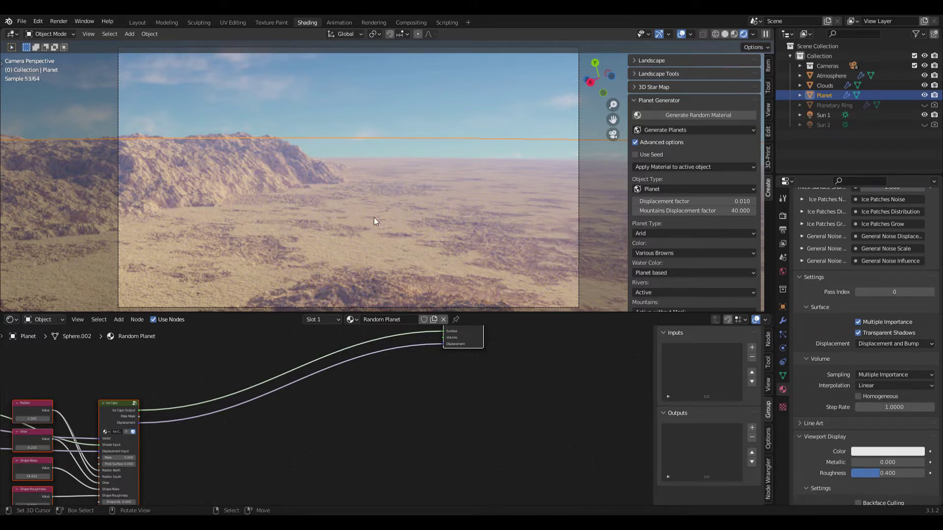
# - Turn off the generator's advanced options and select the visible Surface Camera in the outliner
pyautogui.hotkey('ctrl', 'z')
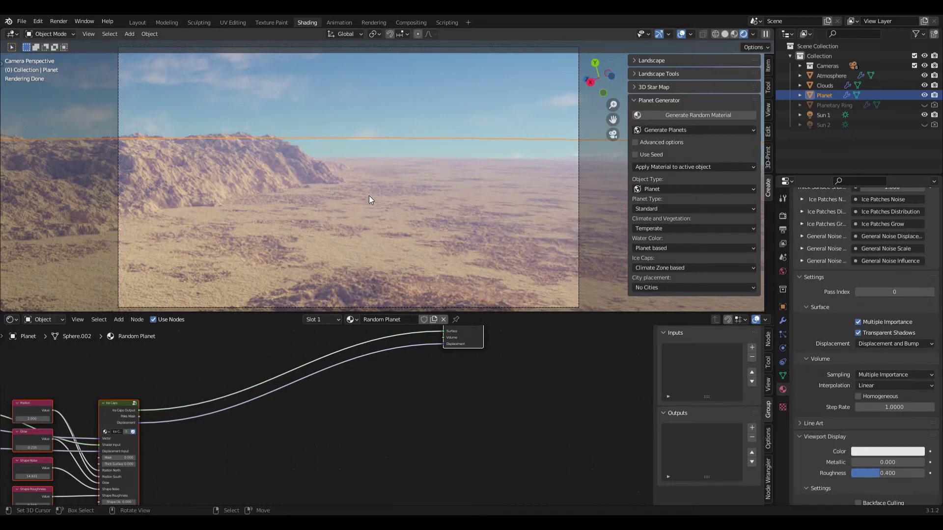
pyautogui.click(800, 67)
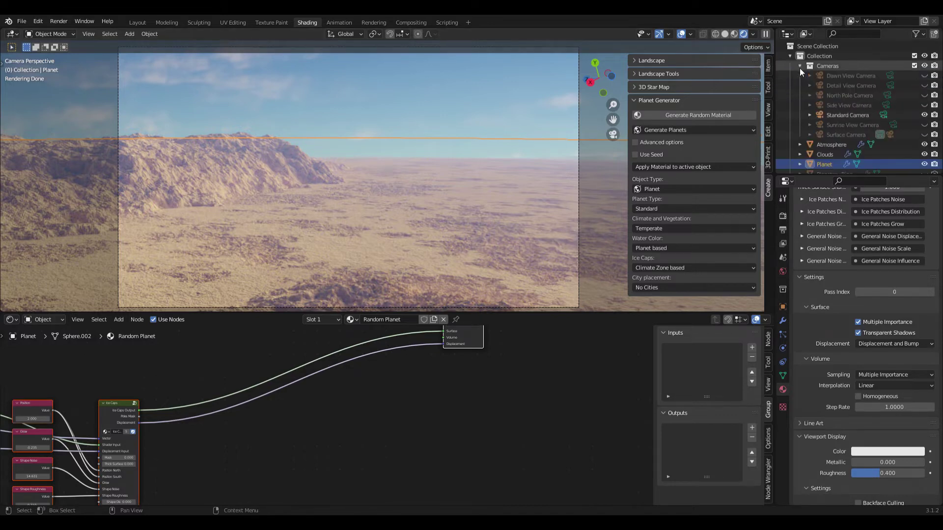
pyautogui.click(925, 135)
pyautogui.click(834, 133)
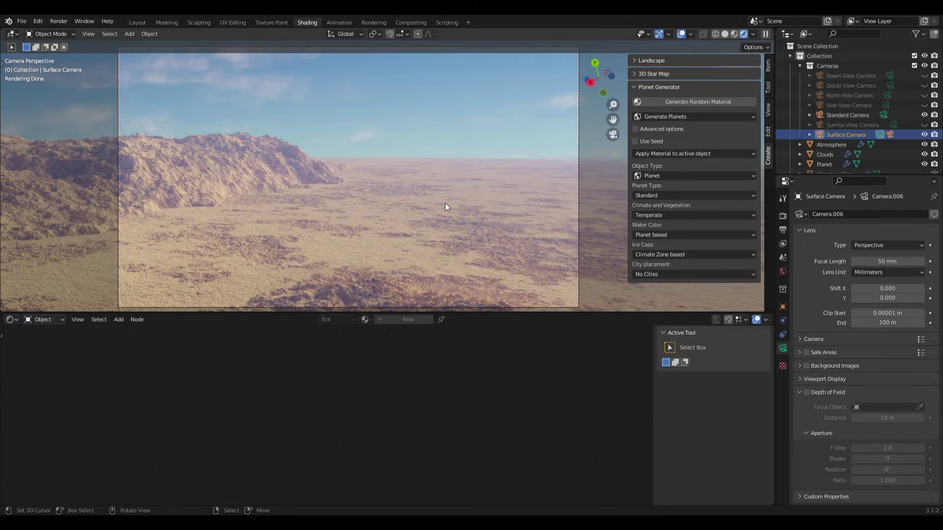
# - Move the Surface Camera 0.001 along Y, then select Atmosphere, Clouds and Planet
pyautogui.press('g')
pyautogui.press('y')
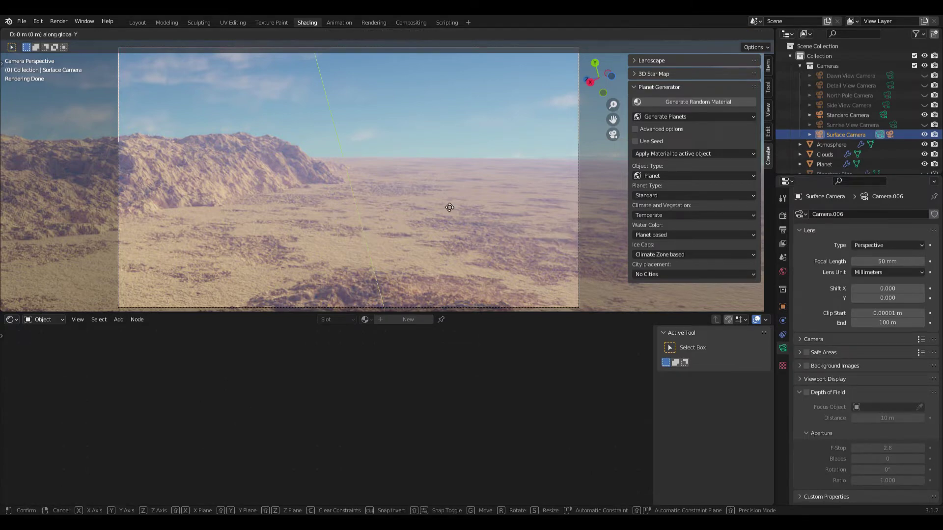
pyautogui.write('0.001')
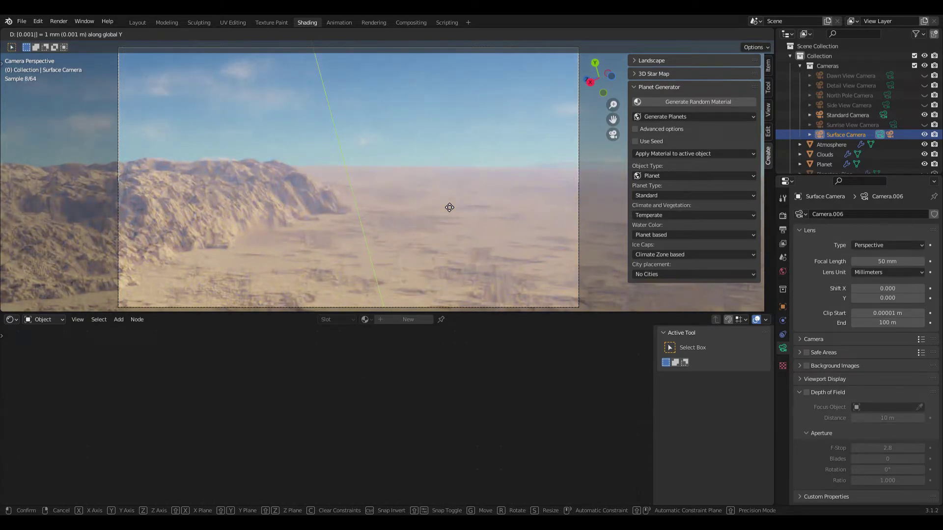
pyautogui.press('Return')
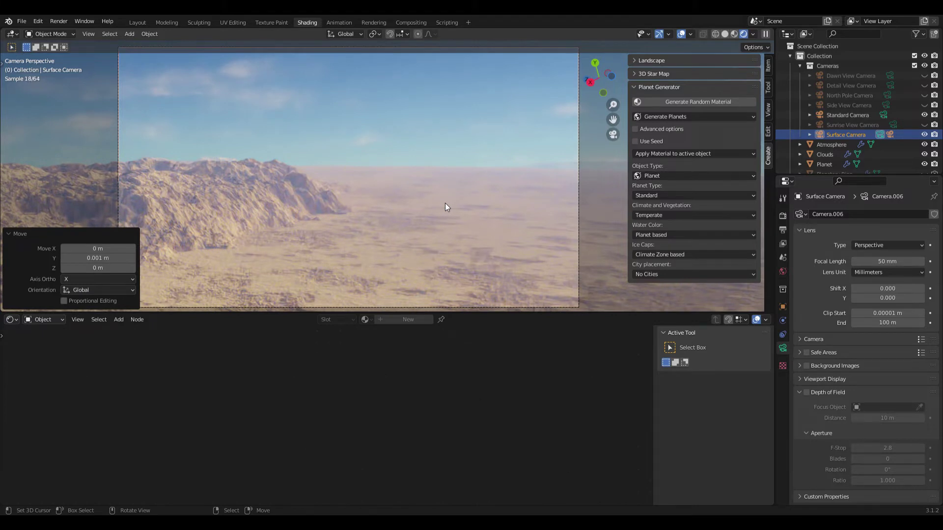
pyautogui.click(830, 143)
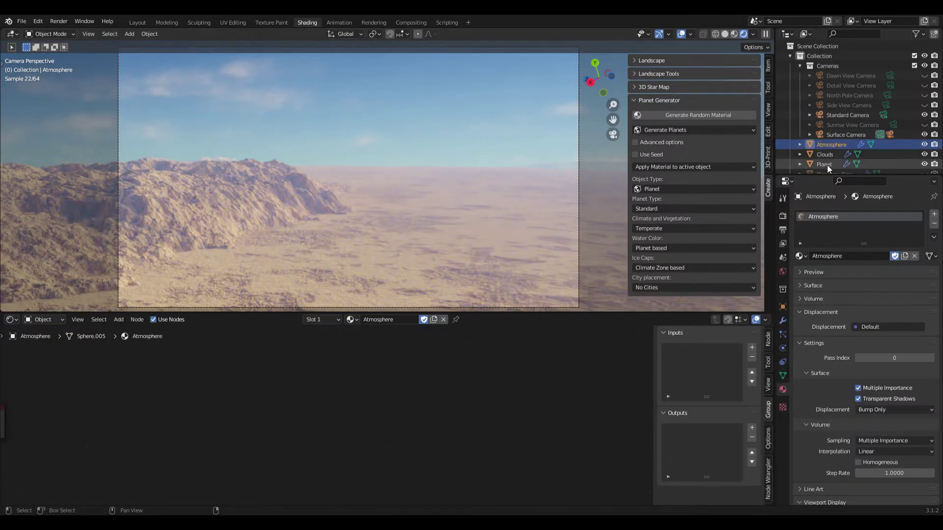
pyautogui.keyDown('shift'); pyautogui.click(827, 165); pyautogui.keyUp('shift')
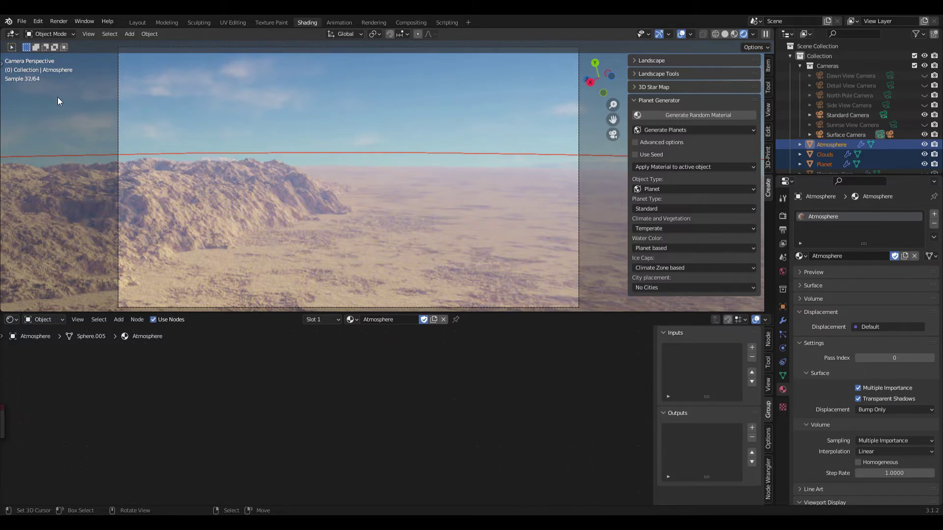
# - Select Planet and expose the Terrain group's Midlevel socket as a group input
pyautogui.click(821, 165)
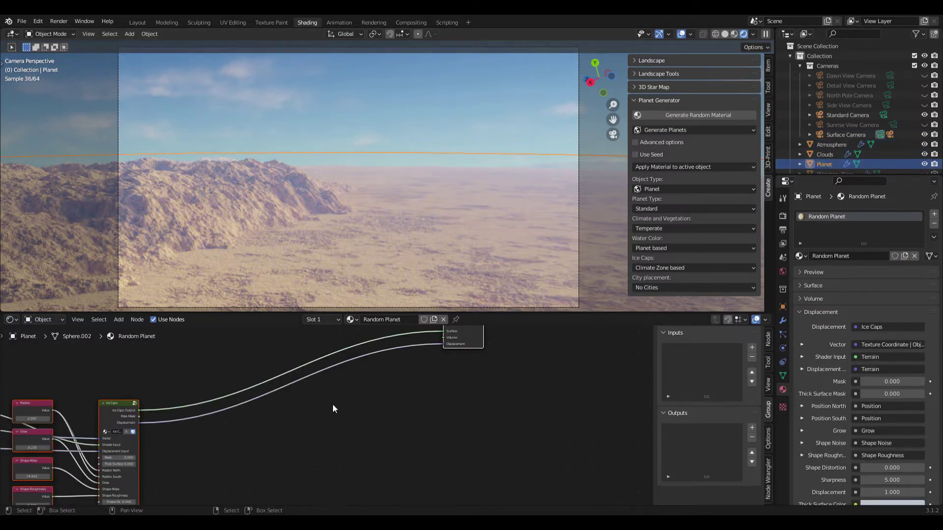
pyautogui.moveTo(243, 436); pyautogui.dragTo(472, 381, button='middle')
pyautogui.moveTo(174, 395); pyautogui.dragTo(332, 385, button='middle')
pyautogui.press('Tab')
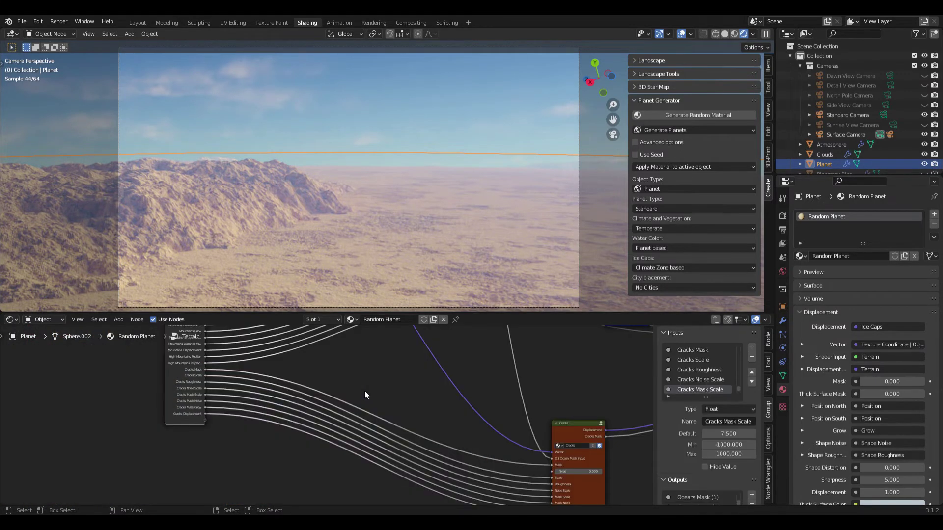
pyautogui.scroll(-4, 411, 399)
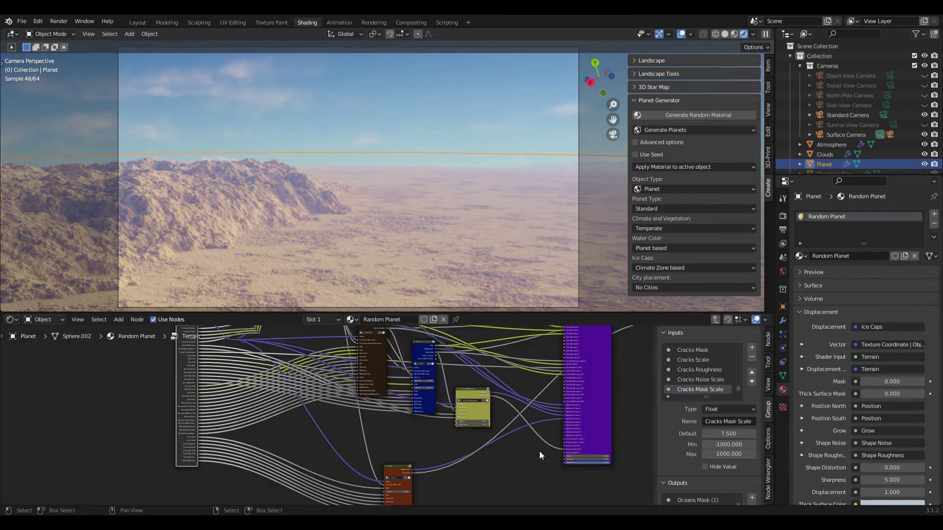
pyautogui.scroll(4, 450, 458)
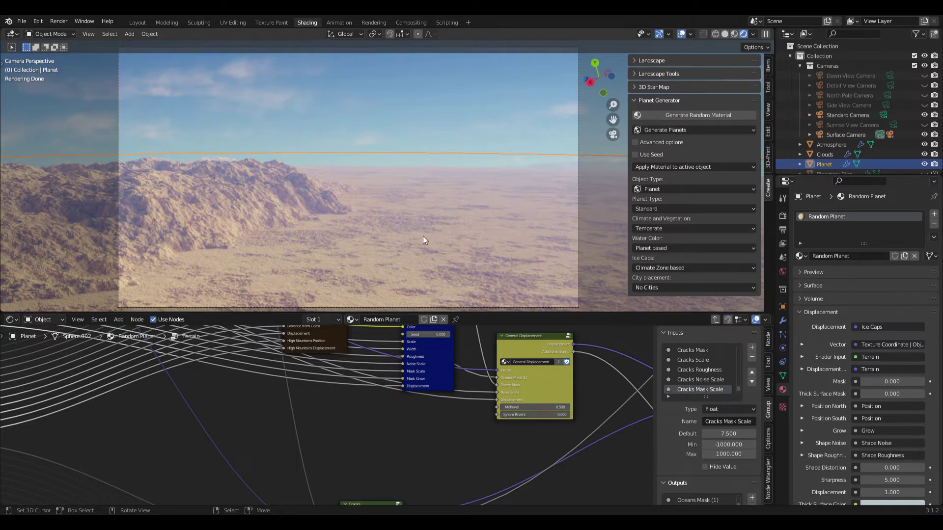
pyautogui.scroll(-5, 341, 469)
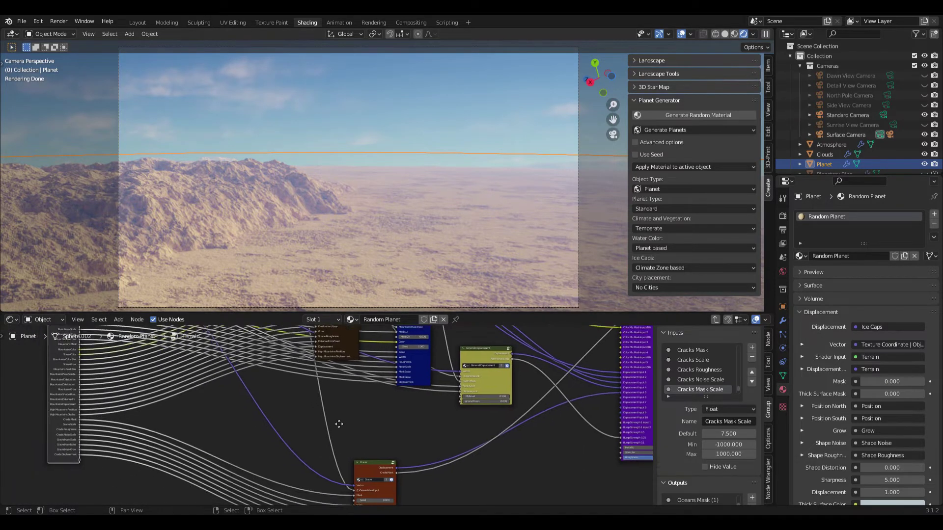
pyautogui.moveTo(523, 365); pyautogui.dragTo(128, 399)
pyautogui.press('Tab')
# - Set the Terrain node's Midlevel to 10, then negate it to -10
pyautogui.scroll(3, 246, 432)
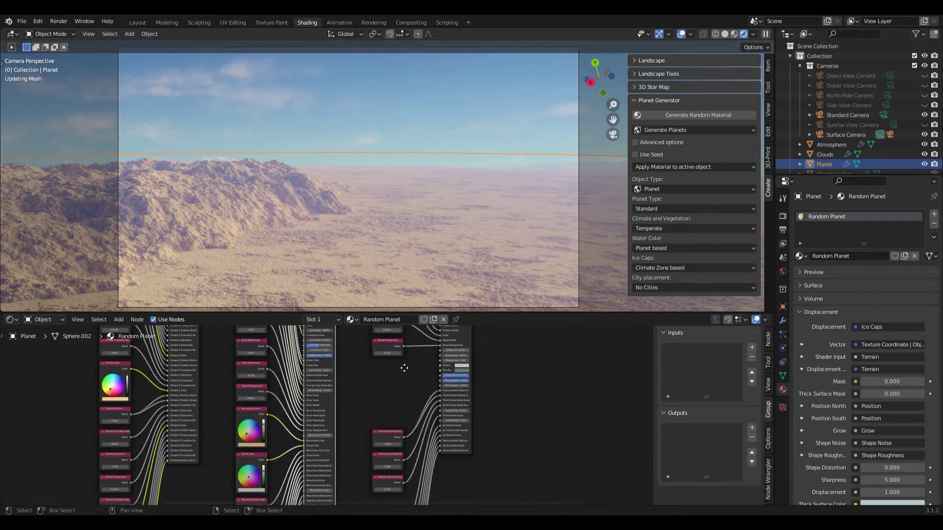
pyautogui.scroll(1, 393, 435)
pyautogui.click(375, 442)
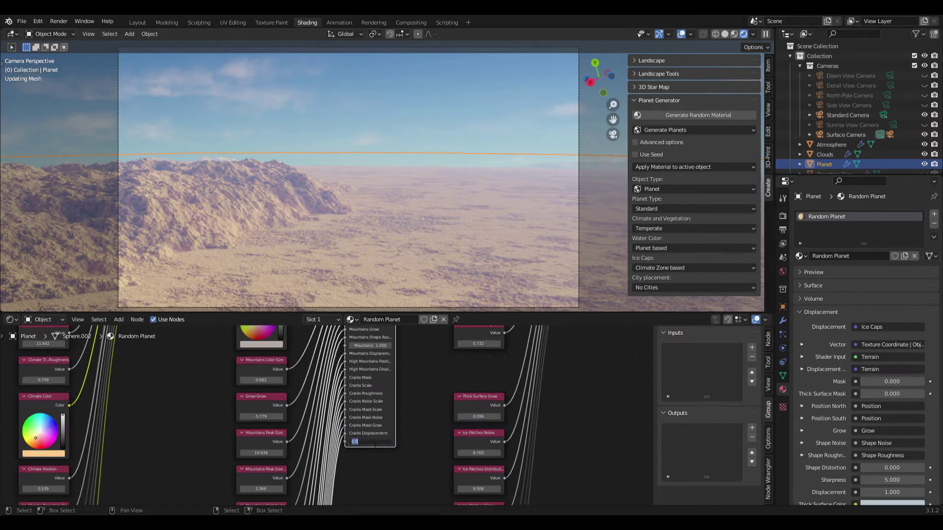
pyautogui.write('10')
pyautogui.press('Return')
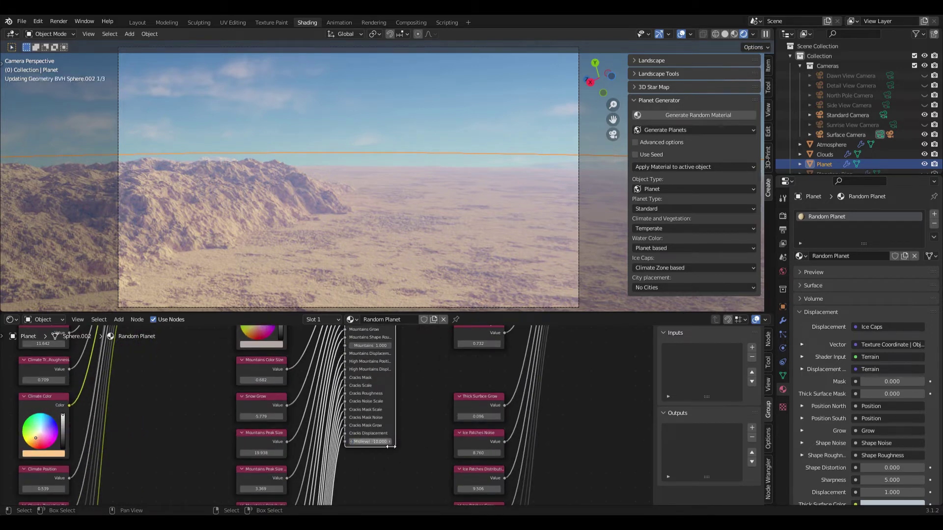
pyautogui.press('-')
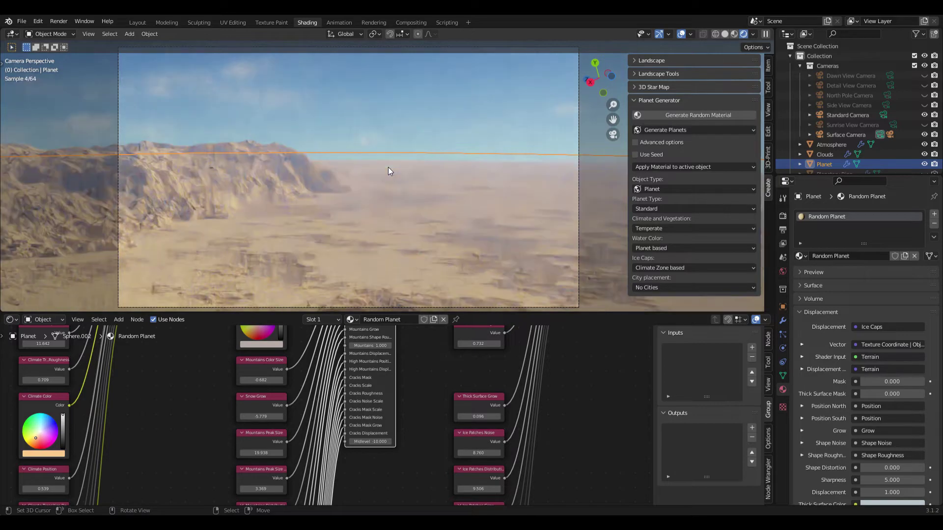
# - Inspect the Terrain group's nodes and Group Input sockets
pyautogui.press('Tab')
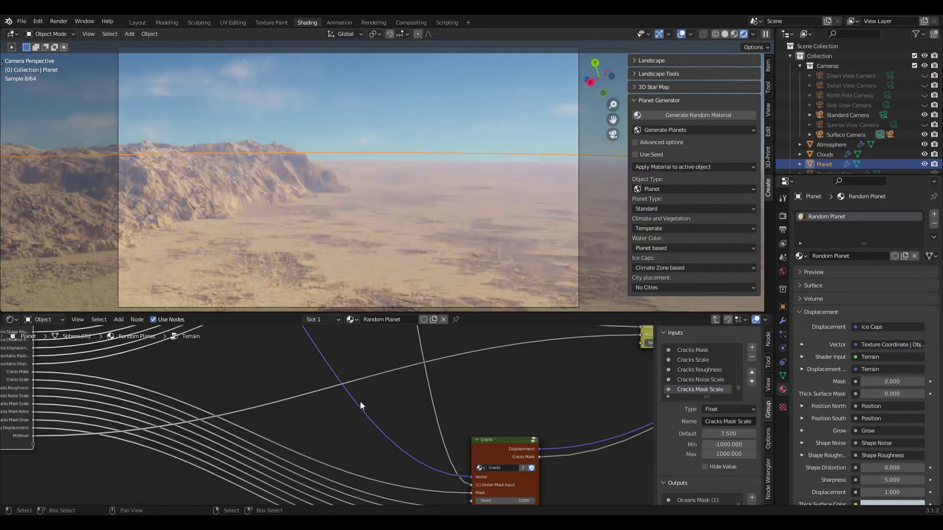
pyautogui.press('Home')
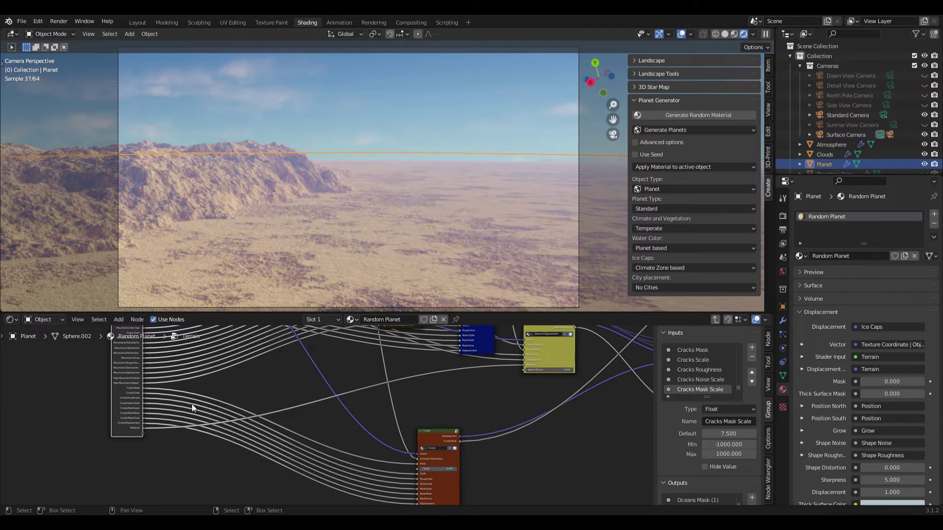
pyautogui.moveTo(124, 434); pyautogui.dragTo(145, 477, button='middle')
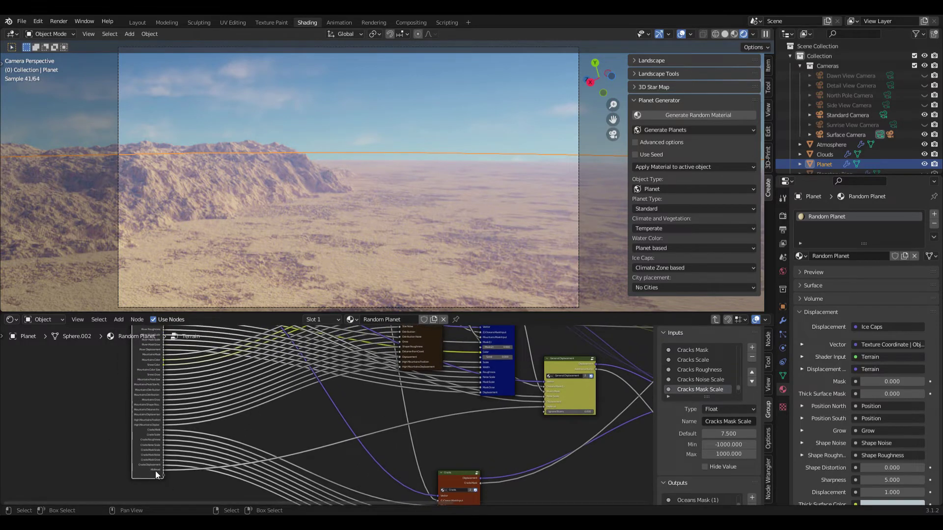
pyautogui.moveTo(208, 359); pyautogui.dragTo(232, 472, button='middle')
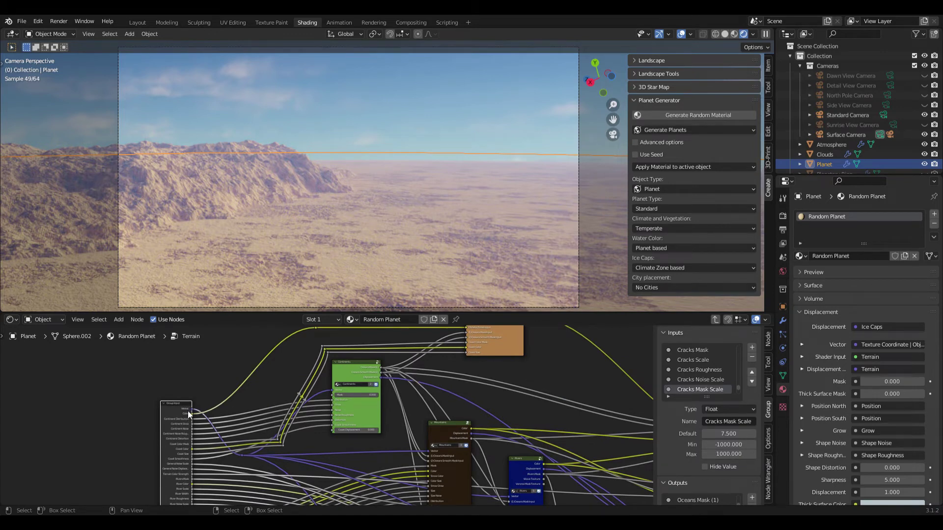
pyautogui.moveTo(263, 463); pyautogui.dragTo(243, 352, button='middle')
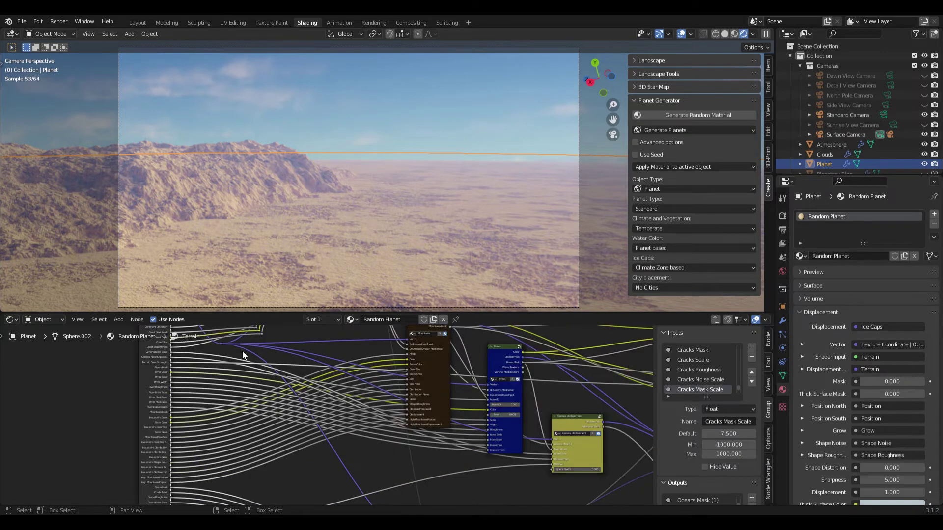
pyautogui.moveTo(185, 473); pyautogui.dragTo(187, 424, button='middle')
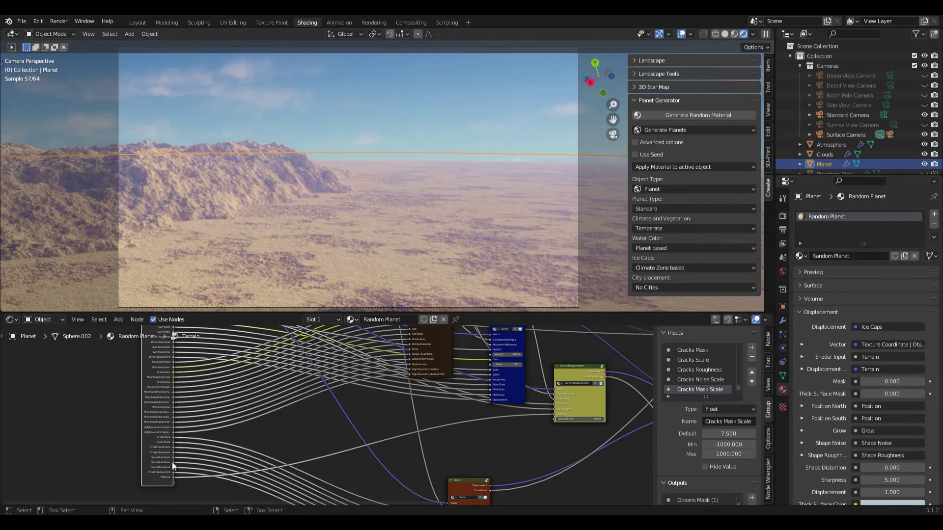
# - Return to the main material tree and select the Surface Camera
pyautogui.press('Tab')
pyautogui.scroll(2, 395, 442)
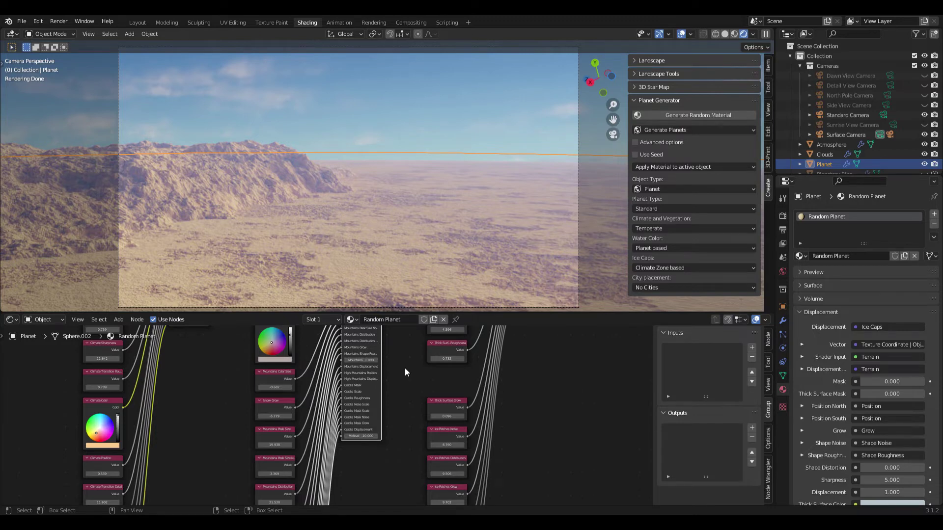
pyautogui.click(838, 136)
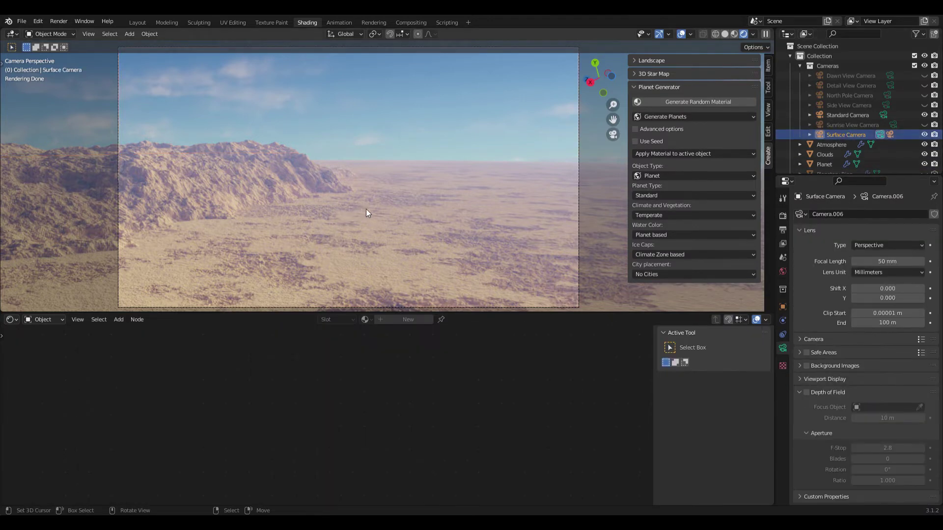
# - Set the transform pivot point to 3D Cursor, keeping the camera view
pyautogui.click(376, 35)
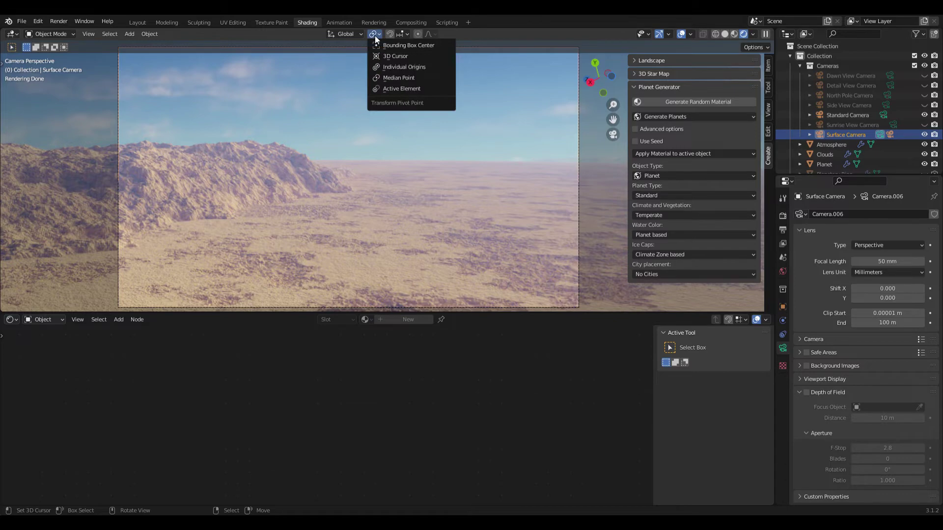
pyautogui.click(397, 56)
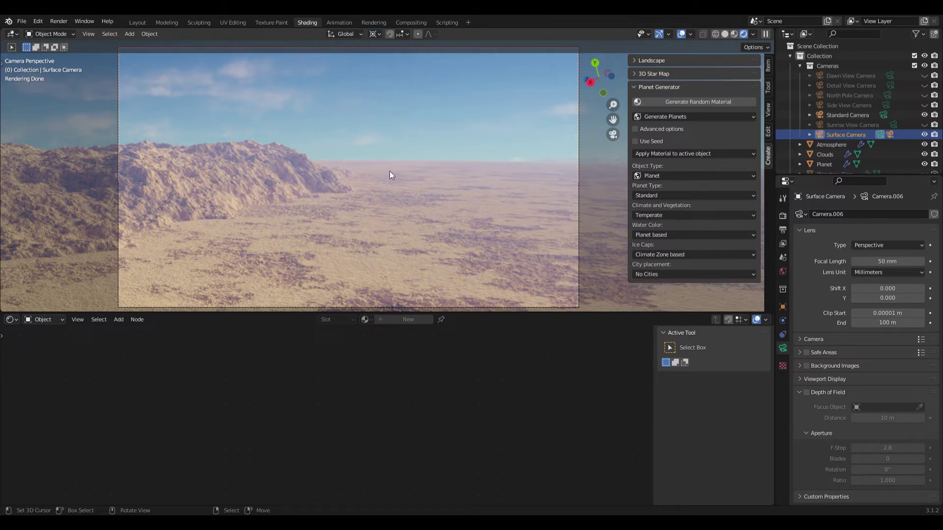
pyautogui.press('KP_0')
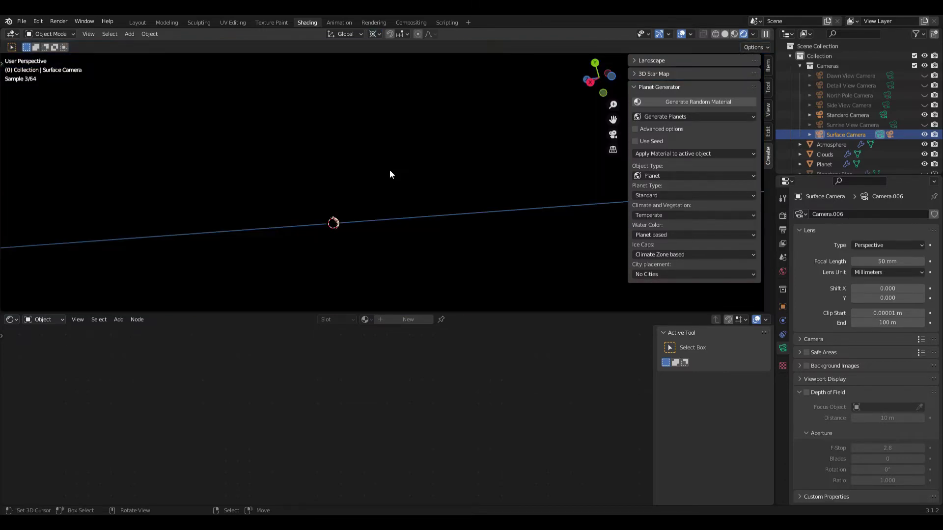
pyautogui.press('KP_0')
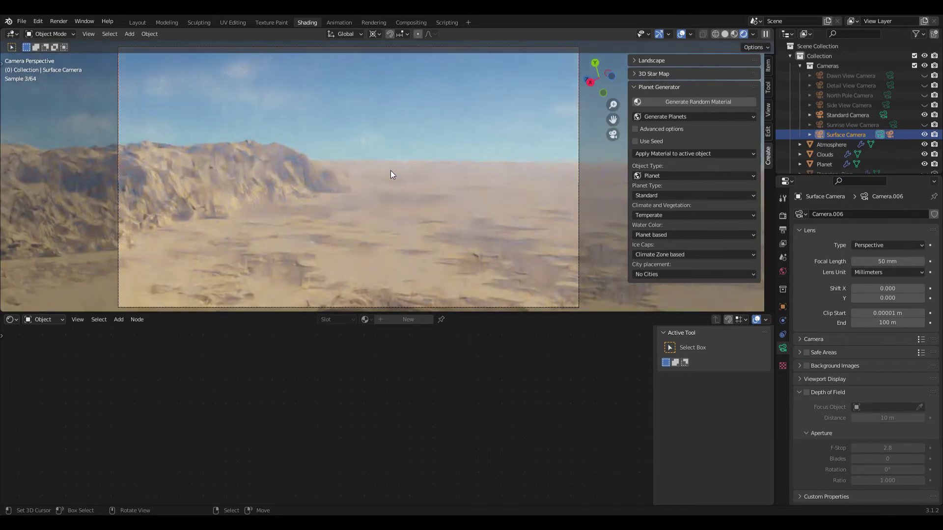
# - Trial-rotate the Surface Camera freely, then cancel the rotation
pyautogui.press('r')
pyautogui.press('r')
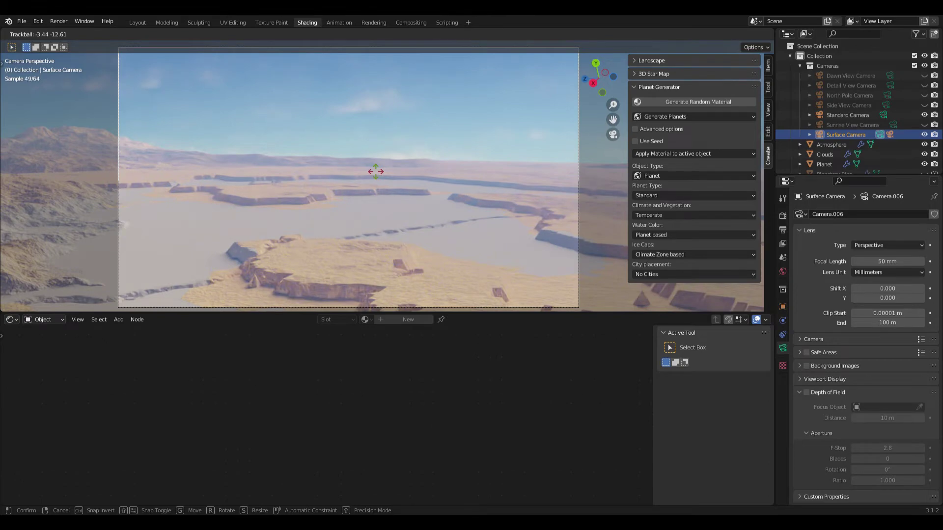
pyautogui.moveTo(375, 199)
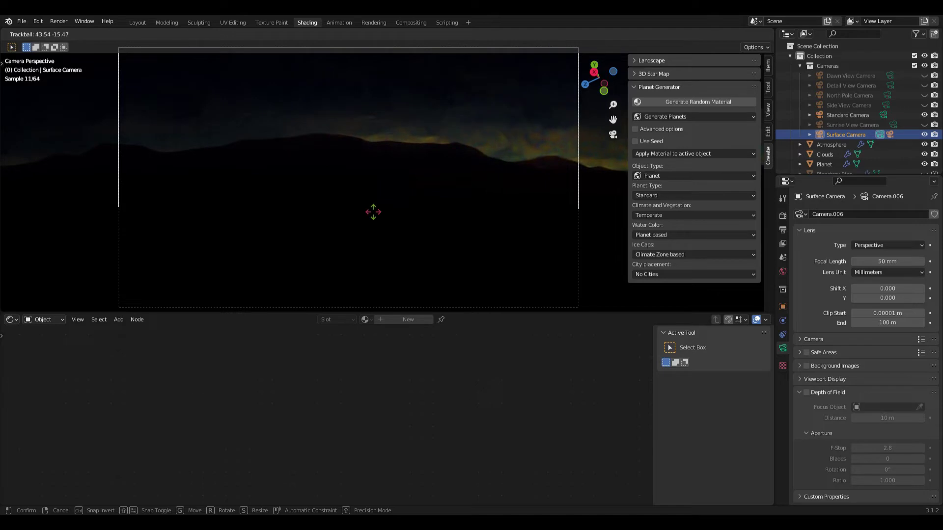
pyautogui.rightClick(373, 212)
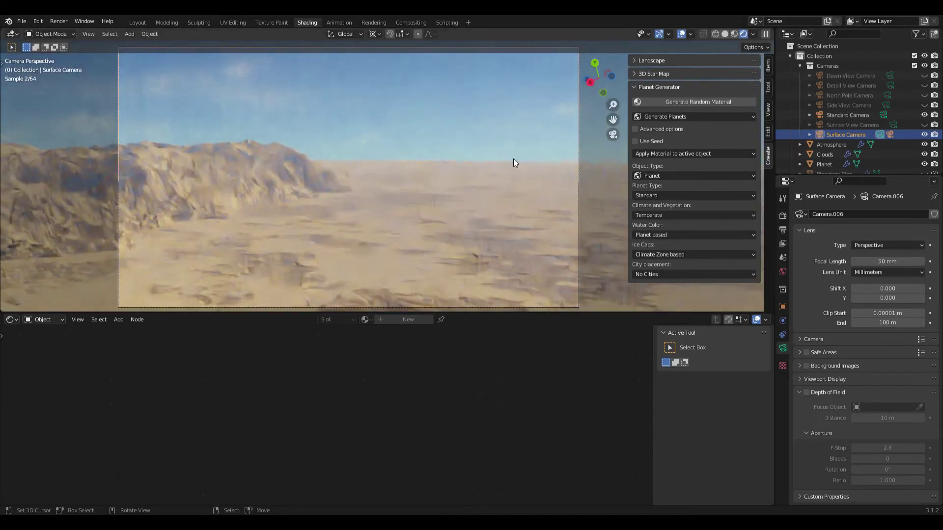
# - Select the Clouds object and set the generator object type to Clouds
pyautogui.click(823, 155)
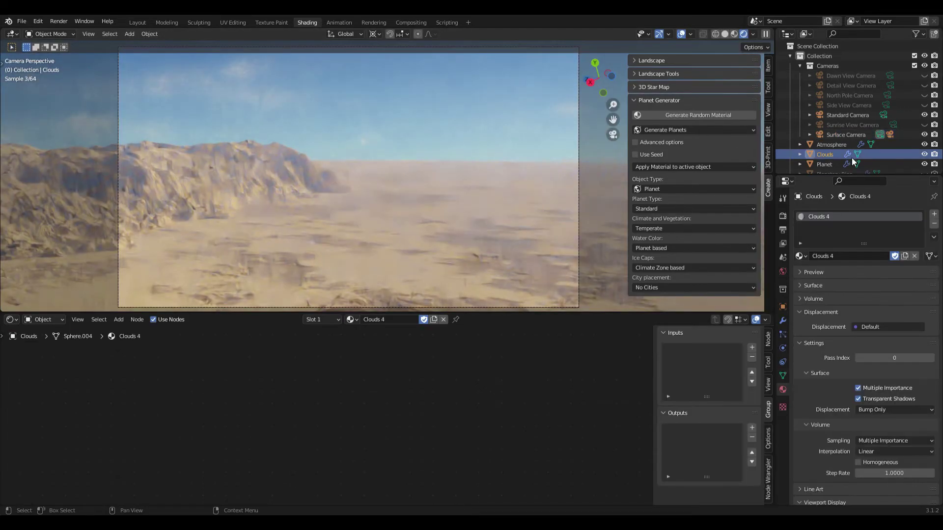
pyautogui.click(662, 189)
pyautogui.click(662, 208)
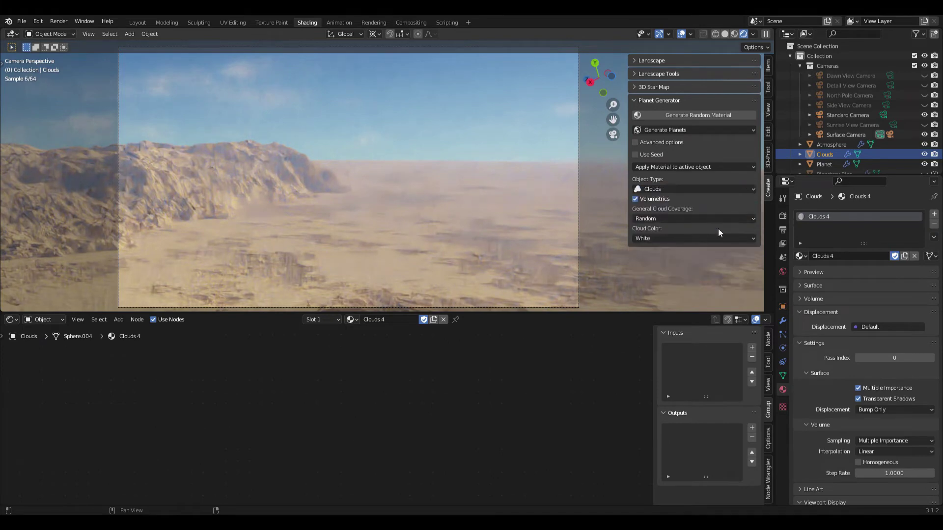
# - Generate random cloud materials three times, ending on Random Clouds.002, then select Atmosphere
pyautogui.click(679, 115)
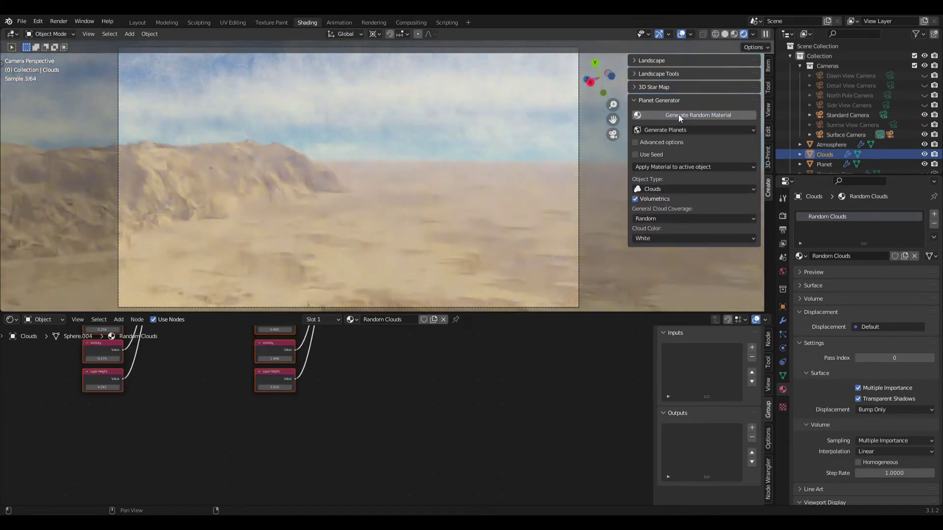
pyautogui.click(679, 114)
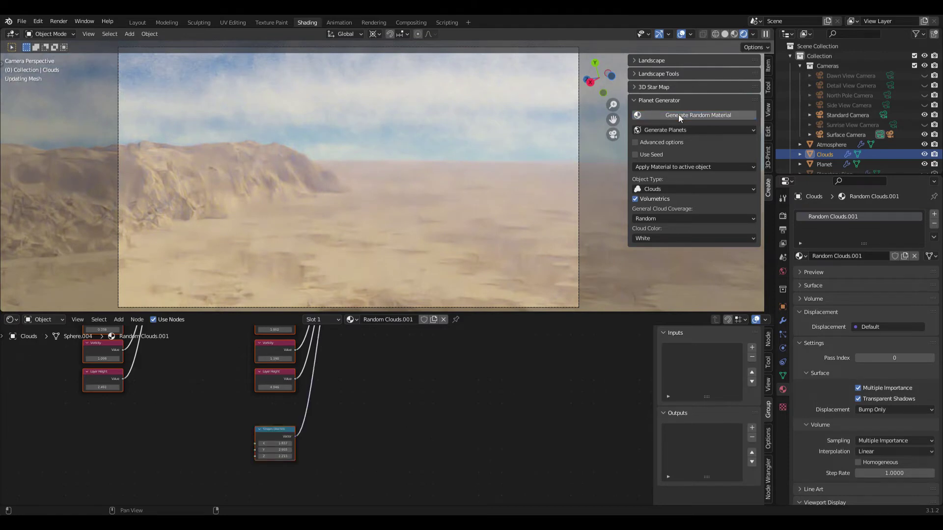
pyautogui.click(678, 115)
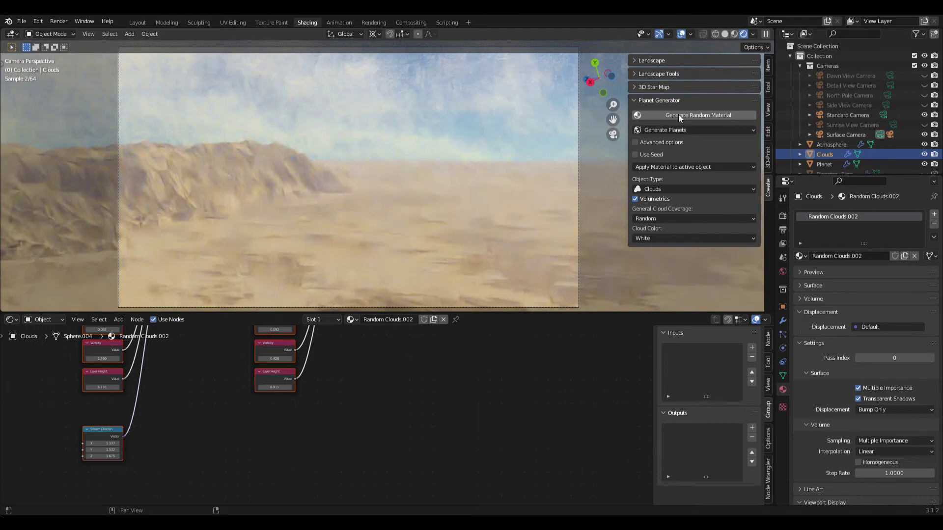
pyautogui.click(832, 143)
# - Generate a random atmosphere material with Blue colour and Low density
pyautogui.click(653, 191)
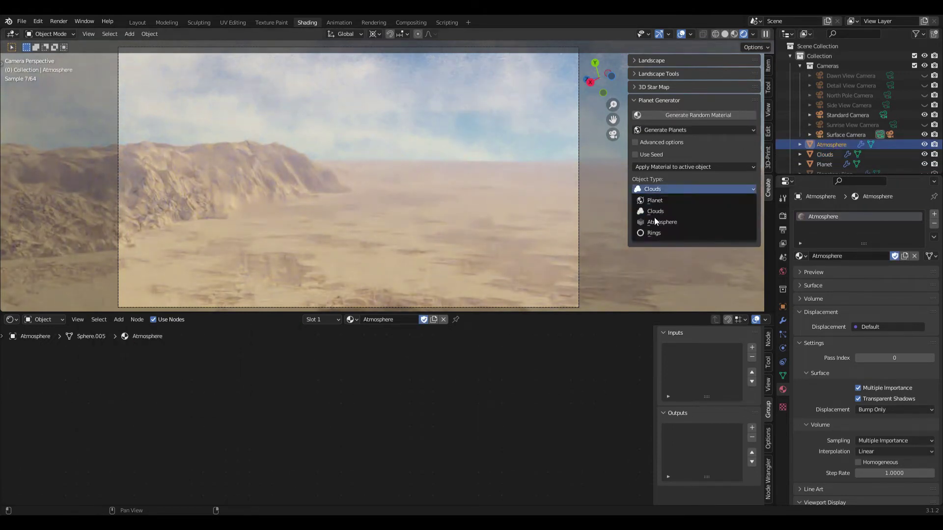
pyautogui.click(655, 219)
pyautogui.click(664, 209)
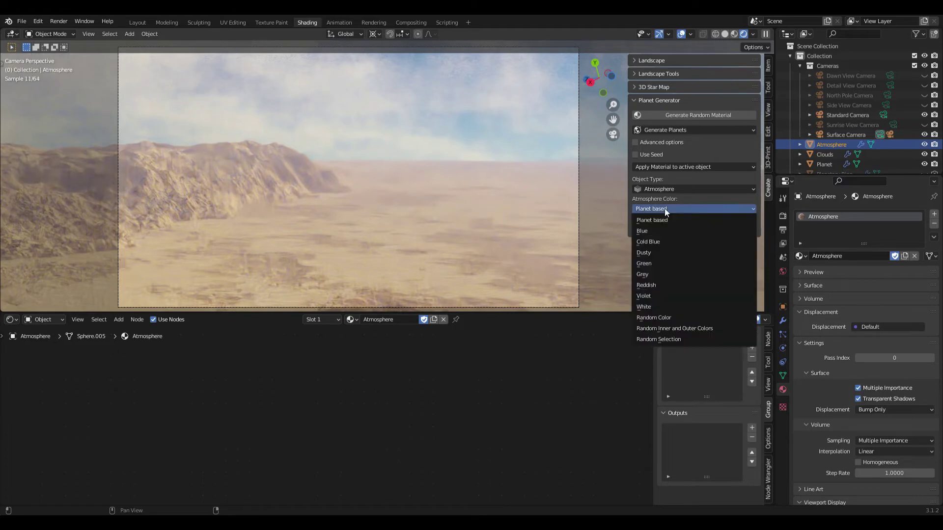
pyautogui.click(652, 229)
pyautogui.click(655, 227)
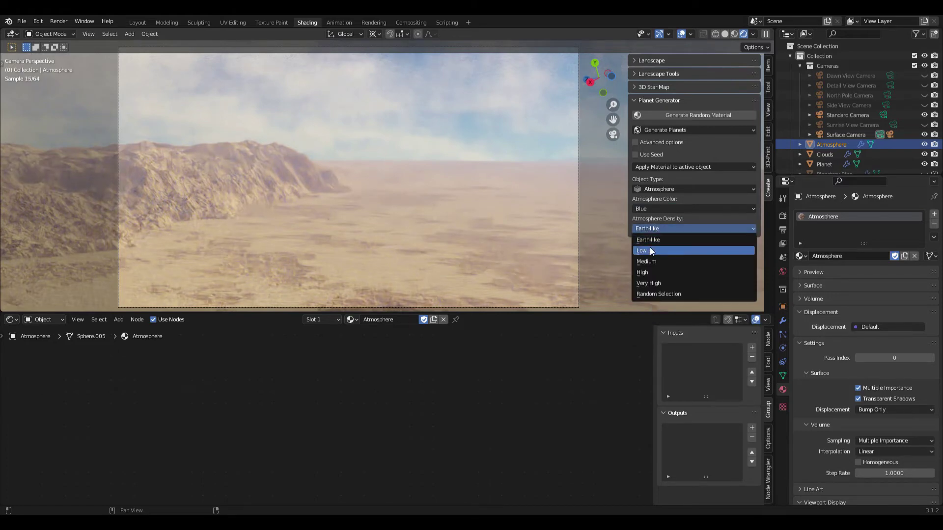
pyautogui.click(648, 251)
pyautogui.click(688, 116)
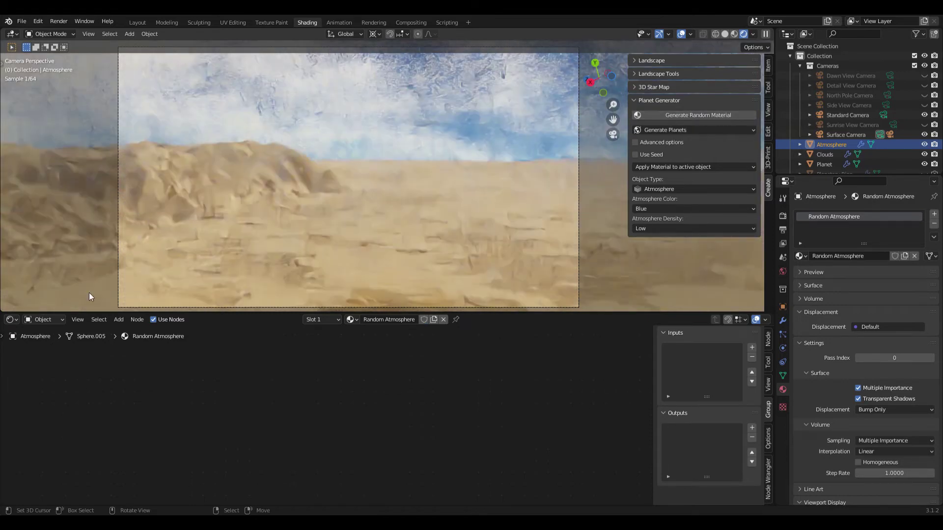
# - Show the World node tree, then regenerate the atmosphere with High density
pyautogui.click(43, 320)
pyautogui.click(44, 342)
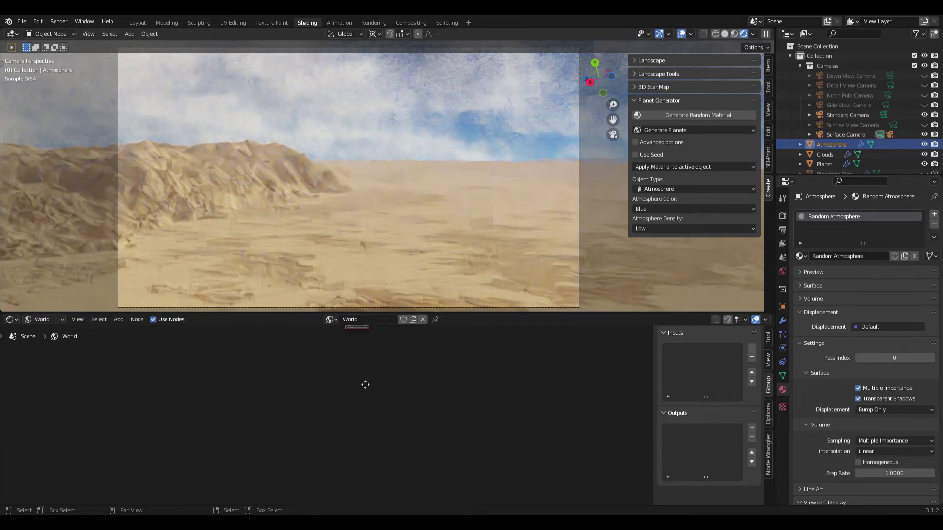
pyautogui.press('Home')
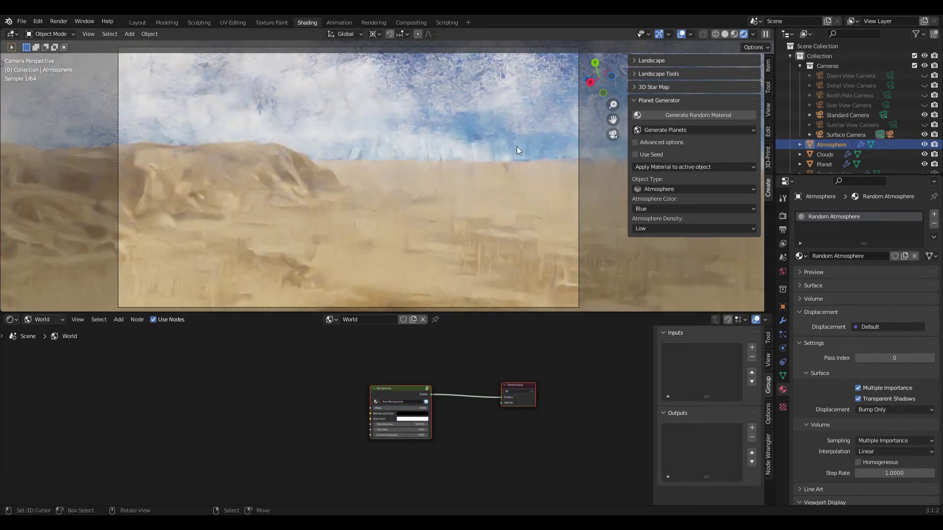
pyautogui.click(827, 153)
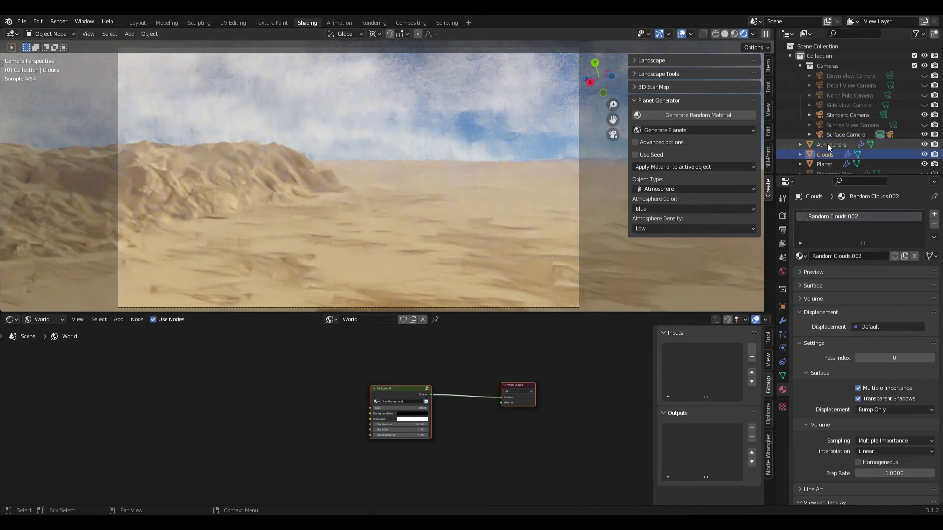
pyautogui.click(827, 144)
pyautogui.click(650, 228)
pyautogui.click(648, 274)
pyautogui.click(682, 115)
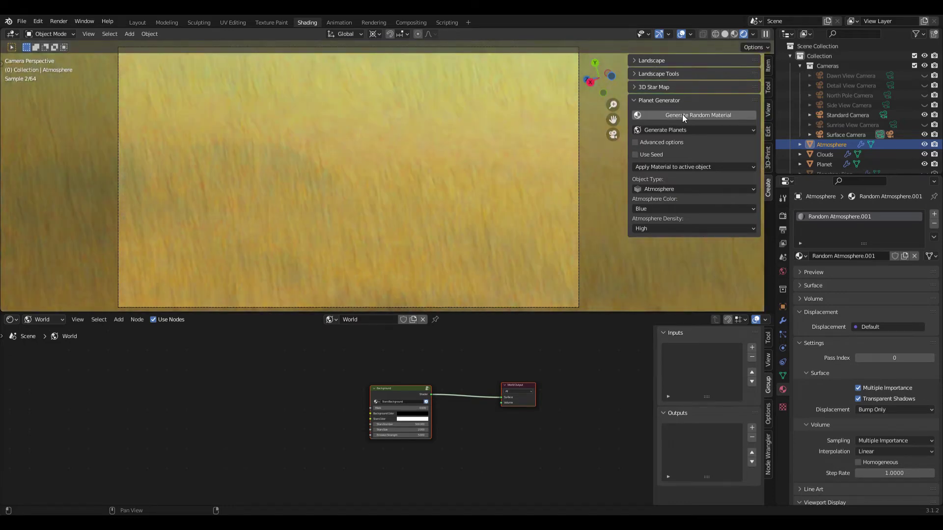
# - Switch the atmosphere colour to Dusty and generate a new random atmosphere material
pyautogui.click(663, 209)
pyautogui.click(644, 227)
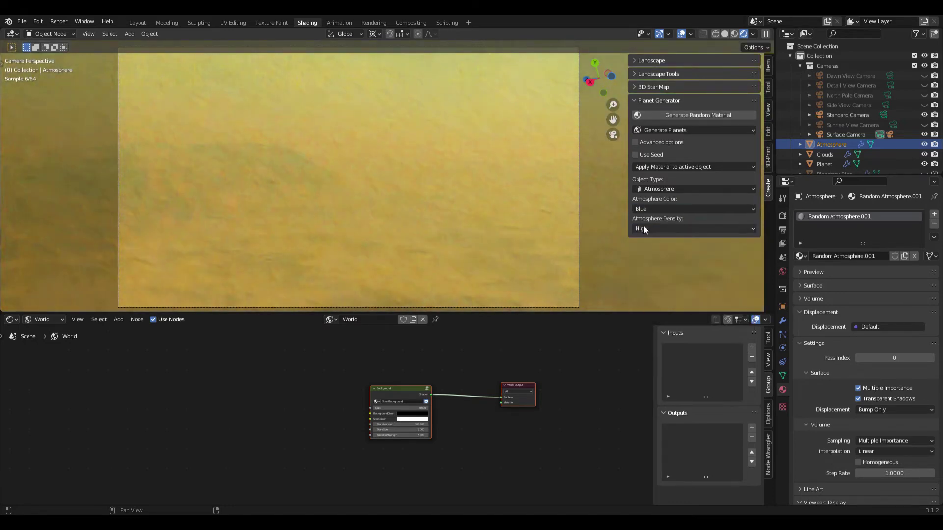
pyautogui.click(648, 208)
pyautogui.click(647, 210)
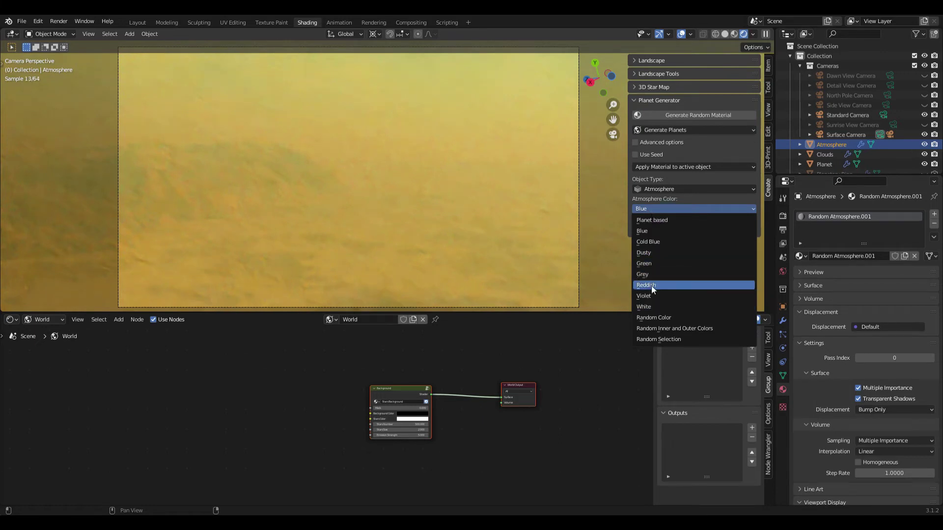
pyautogui.click(651, 255)
pyautogui.click(683, 116)
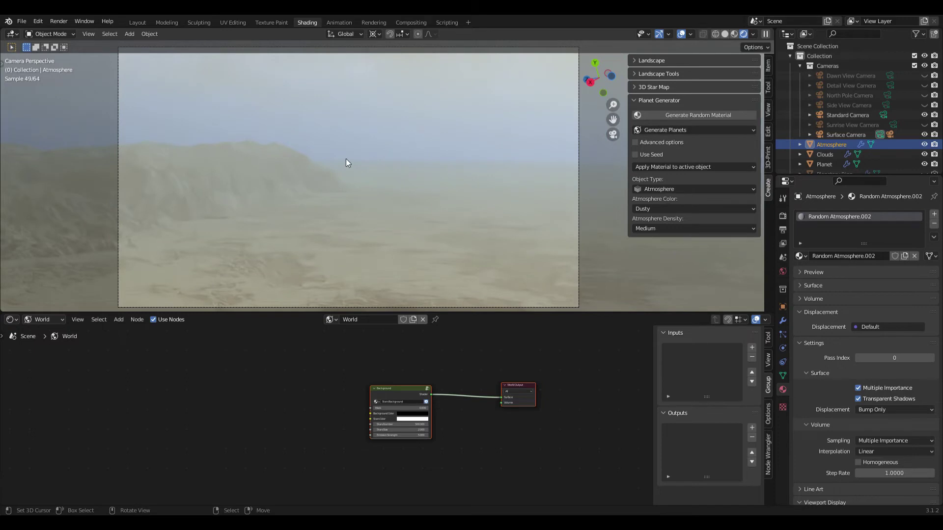
pyautogui.click(650, 228)
# - Regenerate the atmosphere material with Earth-like density and Planet based colour
pyautogui.click(653, 240)
pyautogui.click(662, 209)
pyautogui.click(661, 218)
pyautogui.click(687, 116)
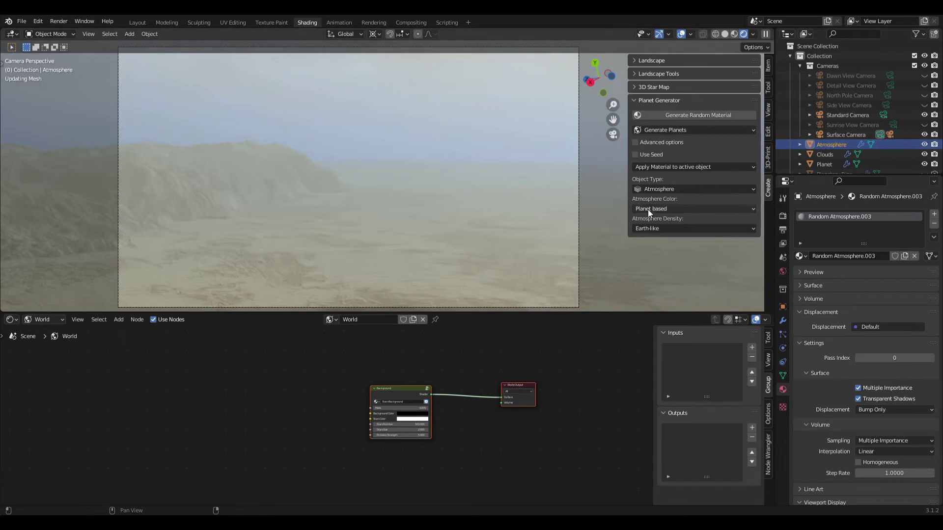
# - Freely rotate Sun 1 to a new direction to relight the desert
pyautogui.scroll(-3, 859, 145)
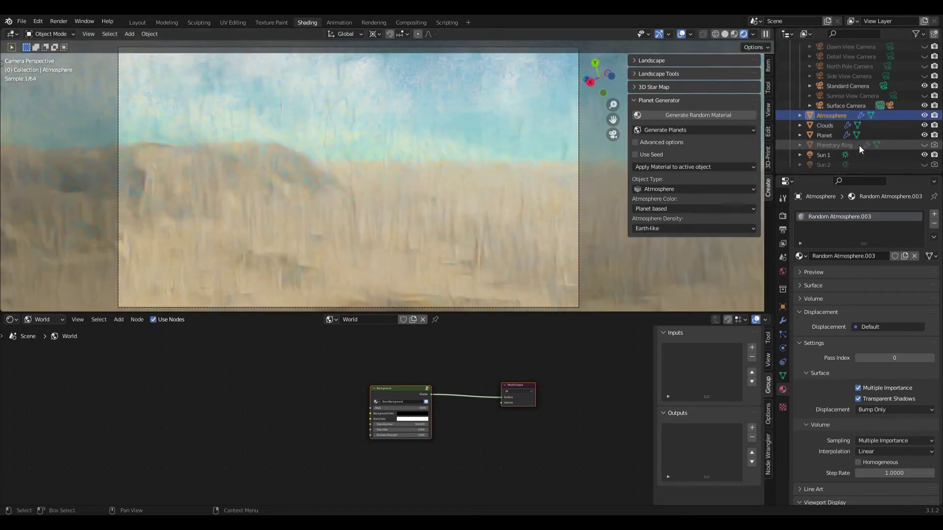
pyautogui.click(857, 155)
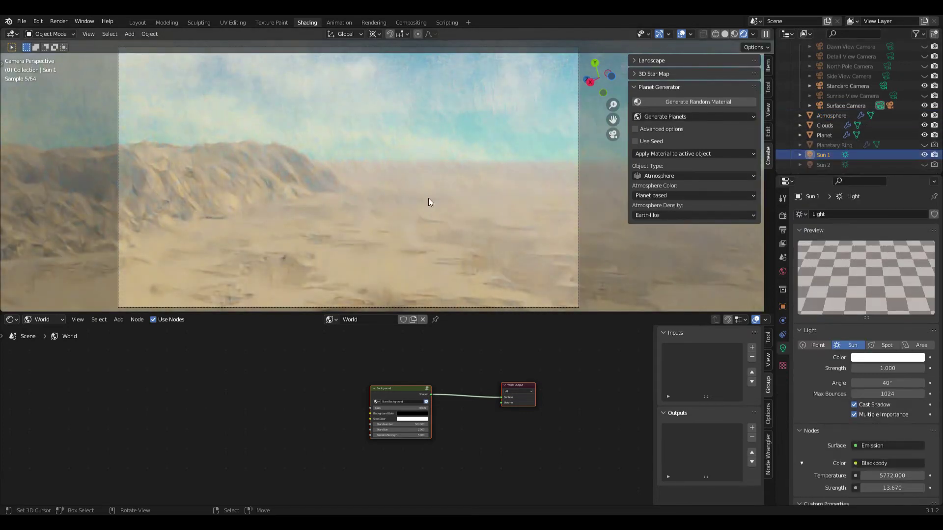
pyautogui.press('r')
pyautogui.press('r')
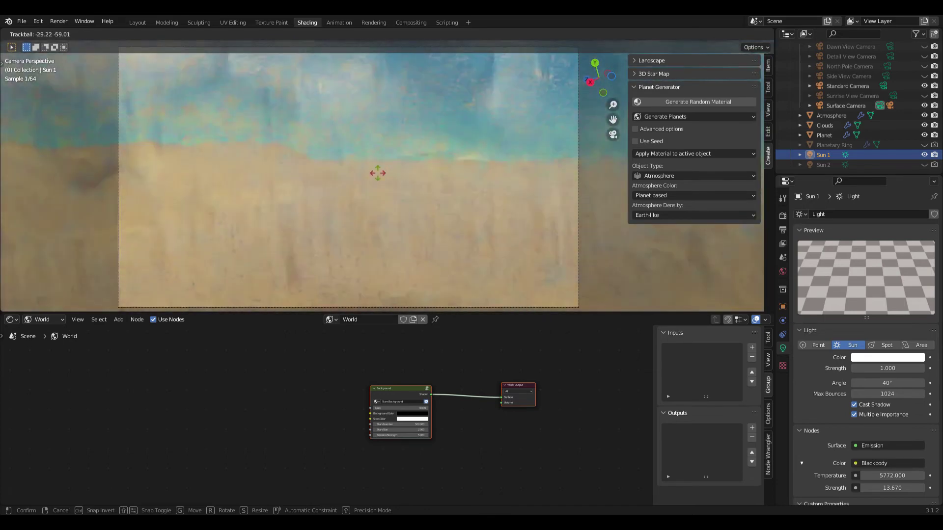
pyautogui.click(356, 185)
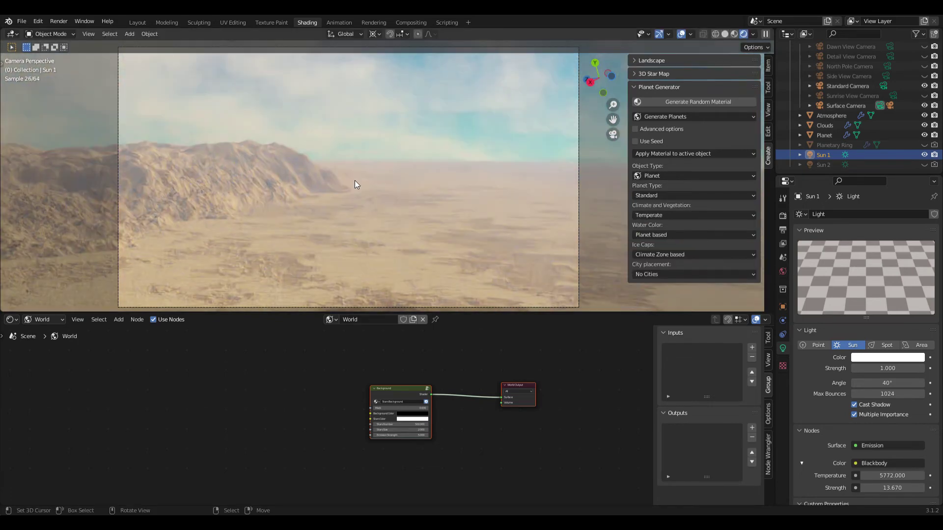
# - On the Planet, enable advanced options and set displacement factor 0.01, mountains displacement 40
pyautogui.click(39, 322)
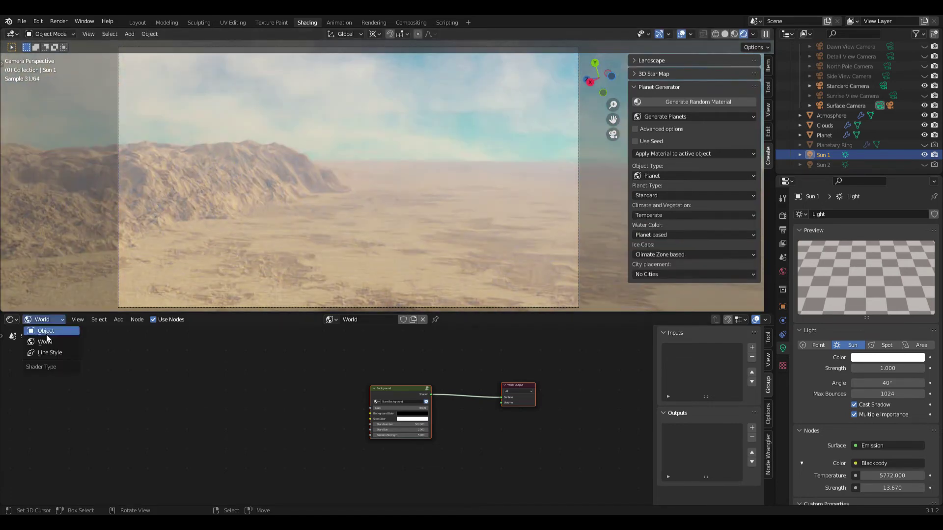
pyautogui.click(46, 334)
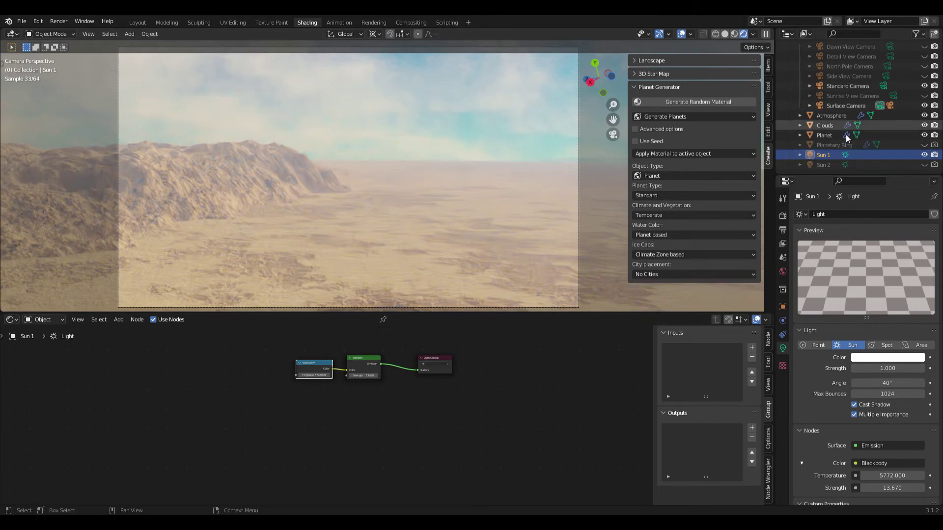
pyautogui.click(830, 136)
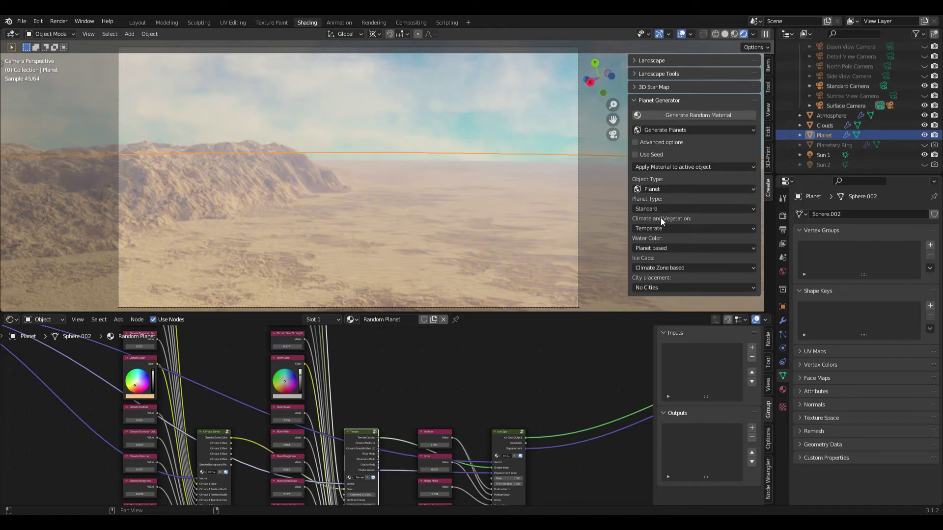
pyautogui.click(655, 142)
pyautogui.click(697, 201)
pyautogui.write('0.01')
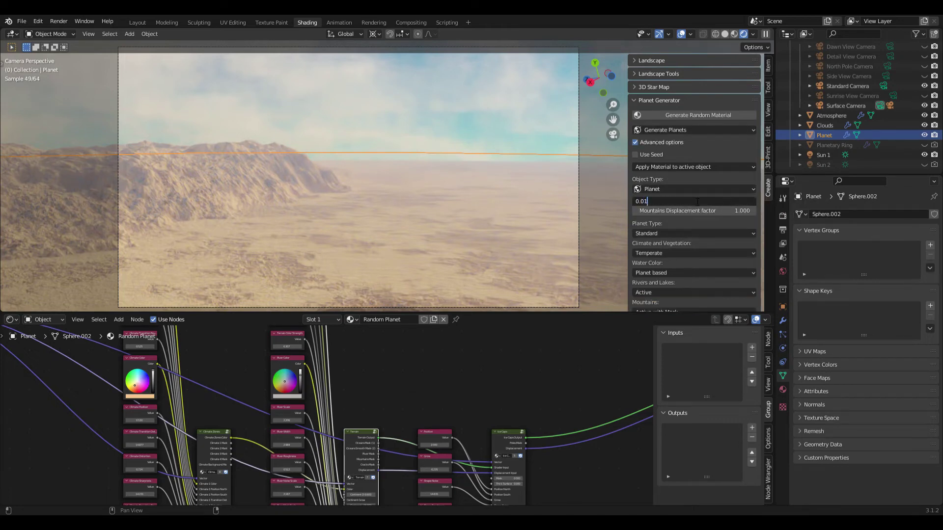
pyautogui.press('Tab')
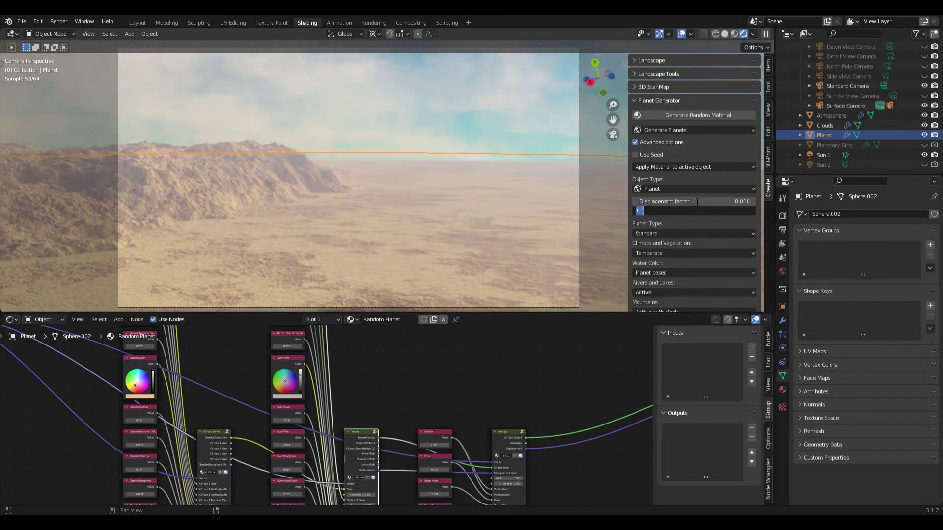
pyautogui.write('40')
pyautogui.press('Return')
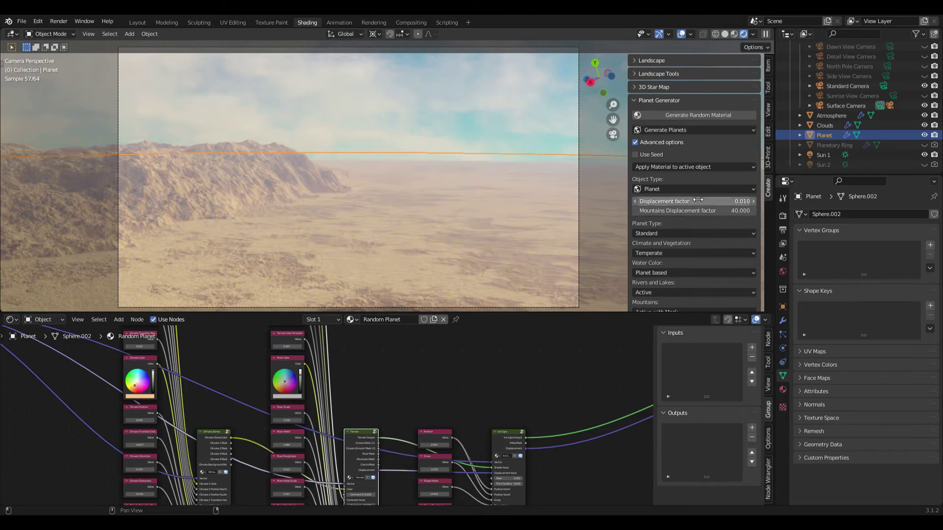
# - Set mountains to Active without Mask and generate a new random planet material
pyautogui.scroll(-4, 684, 207)
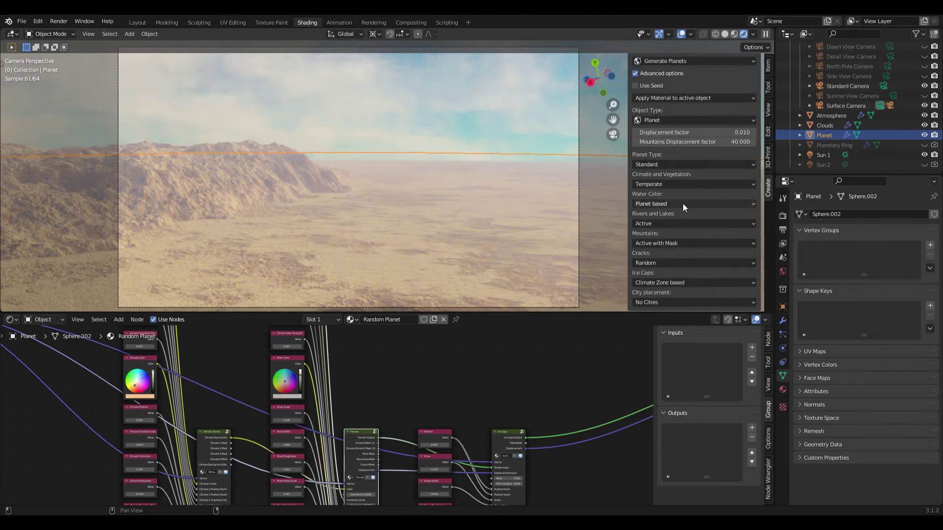
pyautogui.click(650, 242)
pyautogui.click(667, 274)
pyautogui.scroll(4, 694, 269)
pyautogui.click(685, 119)
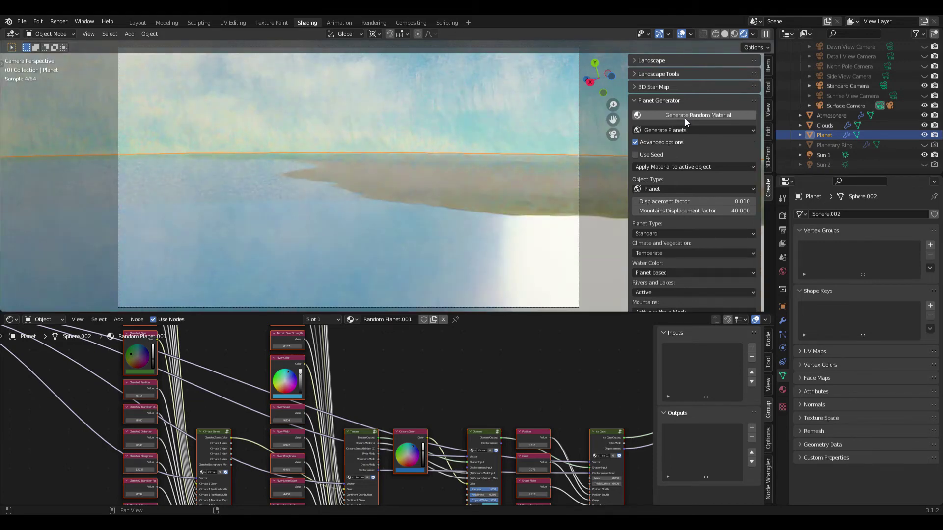
# - Set the planet material's Surface Displacement setting to Displacement and Bump
pyautogui.click(783, 389)
pyautogui.scroll(-8, 826, 352)
pyautogui.scroll(-12, 835, 354)
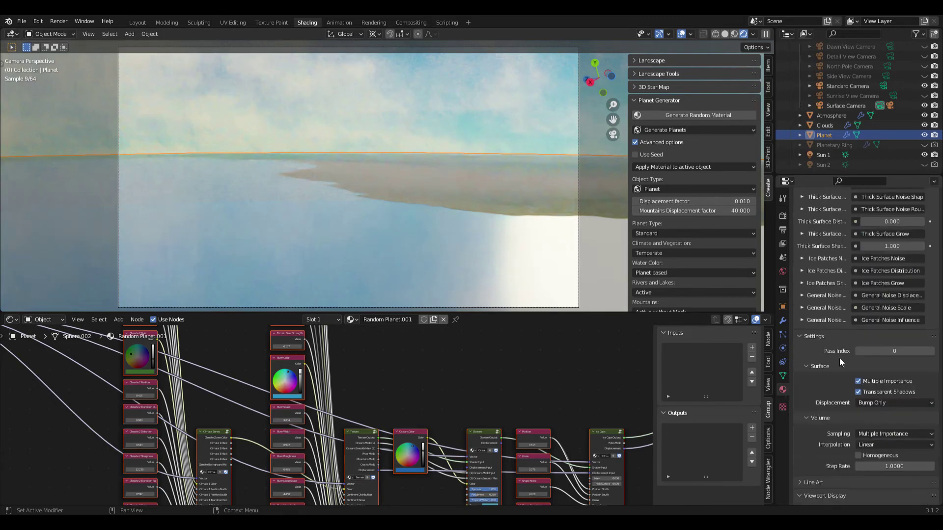
pyautogui.click(867, 338)
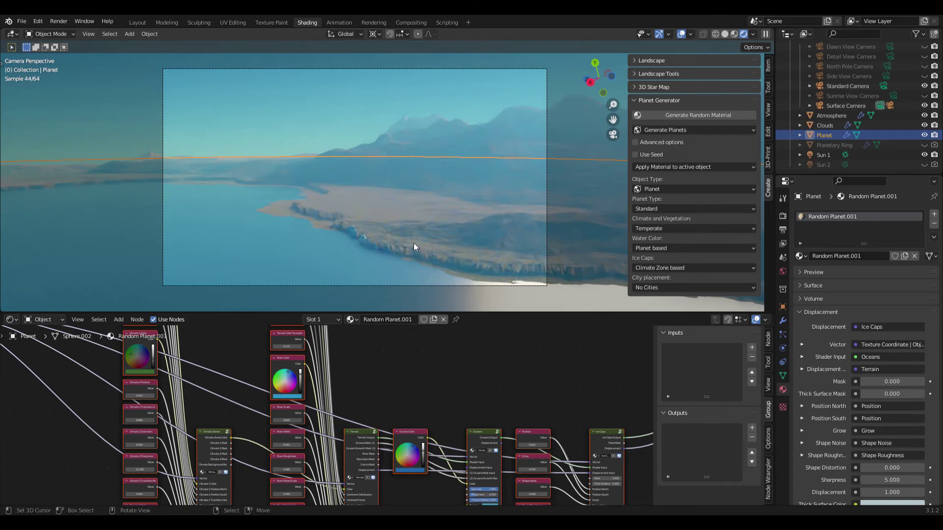
# - Inside Terrain > Mountains groups, set the Displacement node's Midlevel to 0
pyautogui.click(355, 447)
pyautogui.press('Tab')
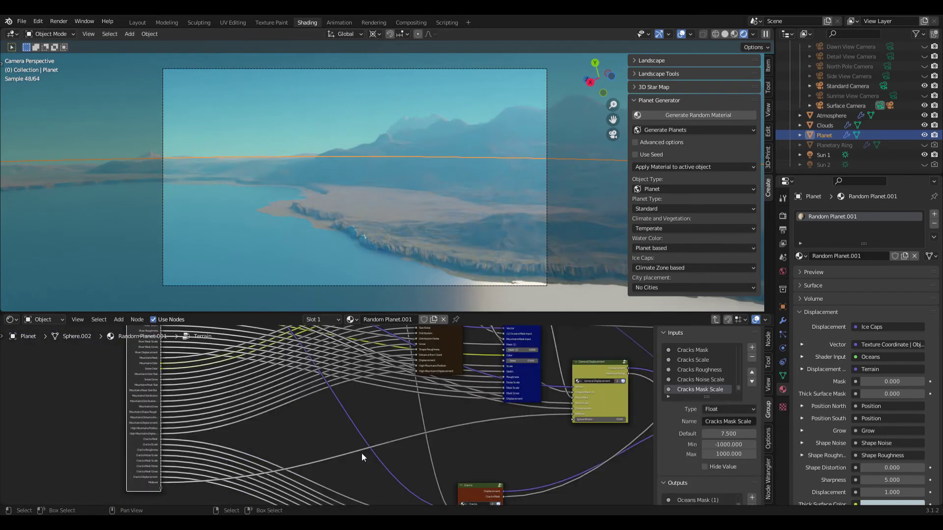
pyautogui.click(388, 371)
pyautogui.press('Tab')
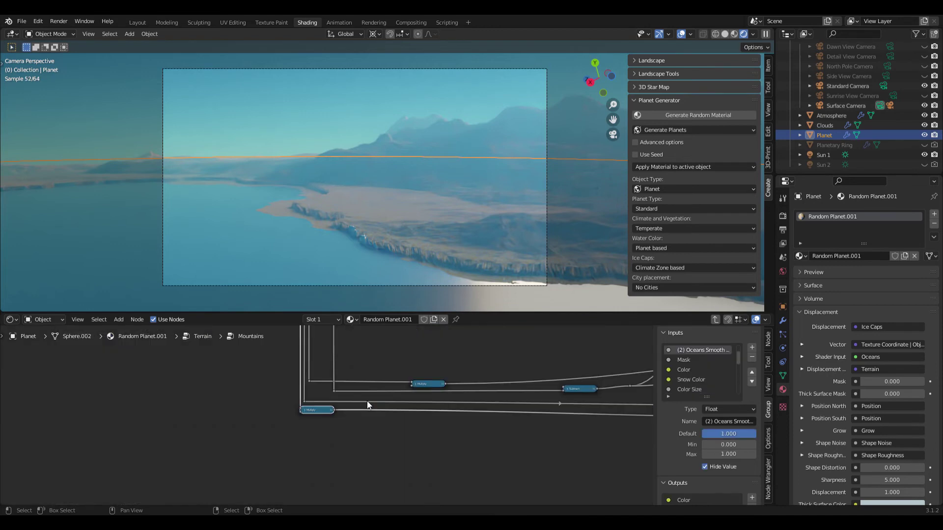
pyautogui.moveTo(556, 367); pyautogui.dragTo(268, 423, button='middle')
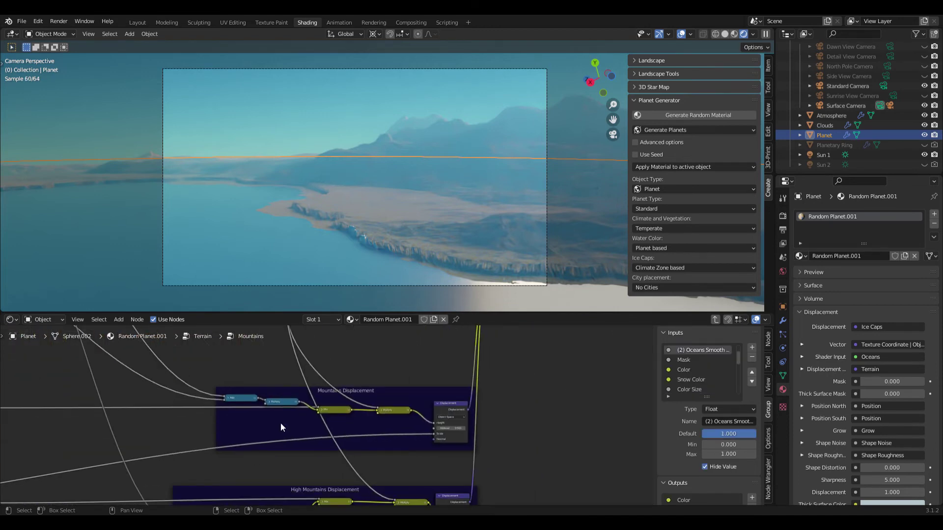
pyautogui.scroll(2, 566, 419)
pyautogui.moveTo(566, 420); pyautogui.dragTo(339, 391, button='middle')
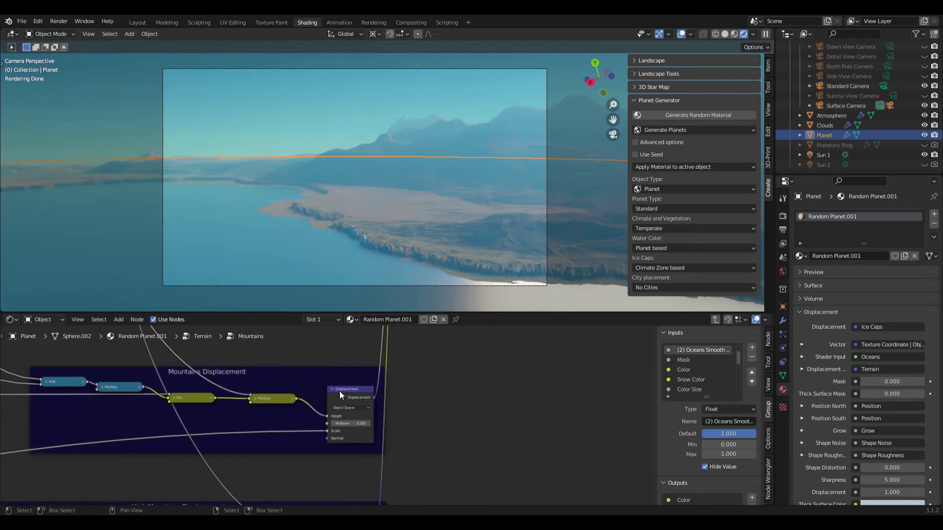
pyautogui.scroll(2, 444, 408)
pyautogui.click(366, 427)
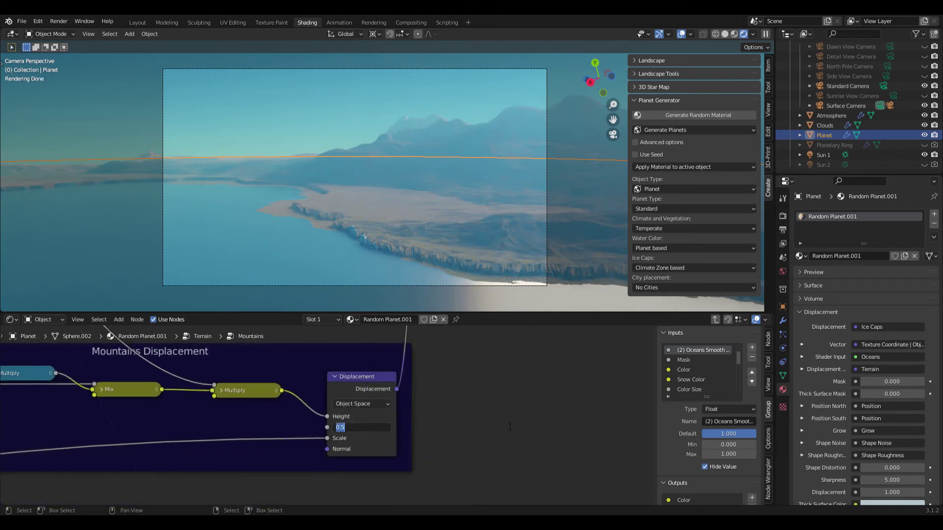
pyautogui.write('0')
pyautogui.press('Return')
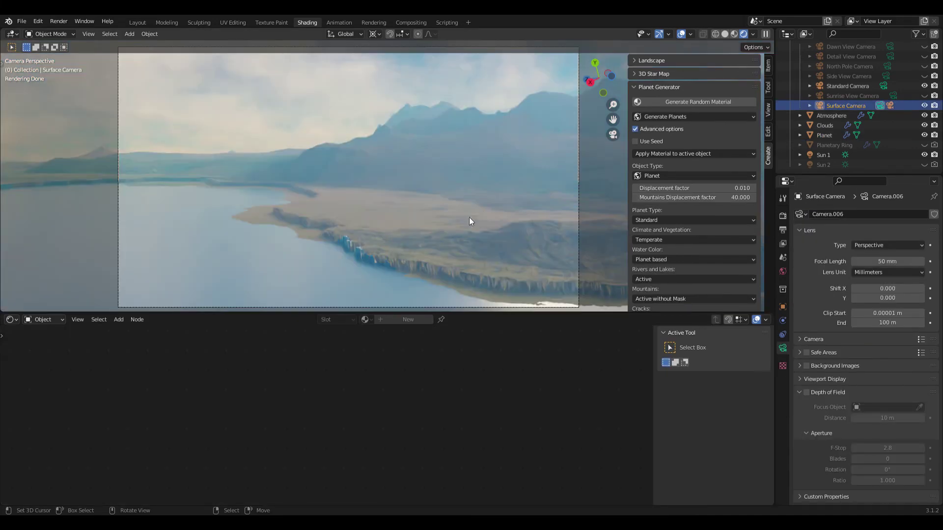
# - Generate a random Clouds material for the Clouds object with Low cloud coverage
pyautogui.click(830, 124)
pyautogui.scroll(-2, 692, 251)
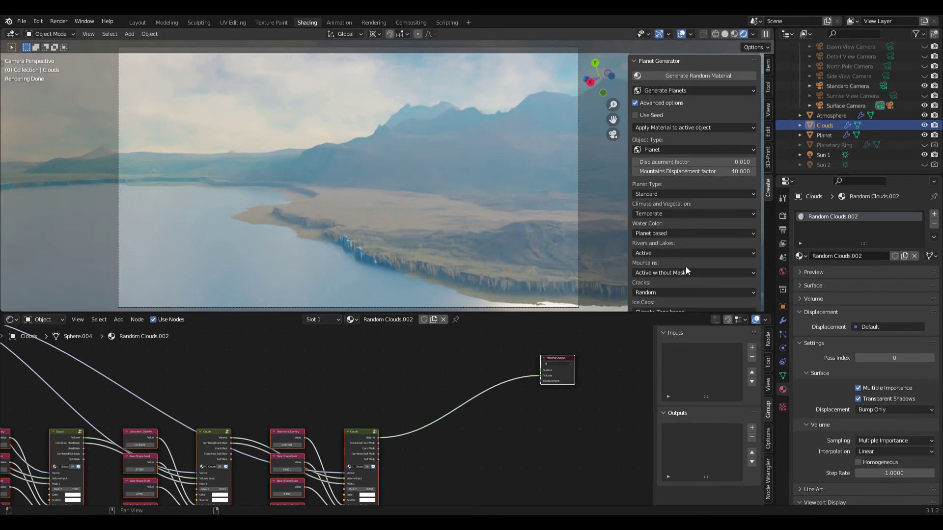
pyautogui.scroll(3, 684, 252)
pyautogui.click(665, 188)
pyautogui.click(658, 201)
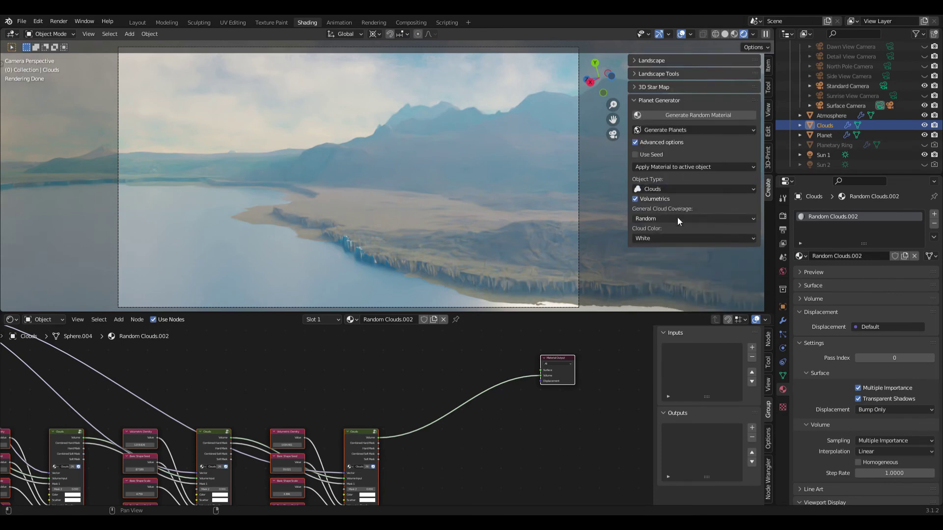
pyautogui.click(653, 219)
pyautogui.click(650, 231)
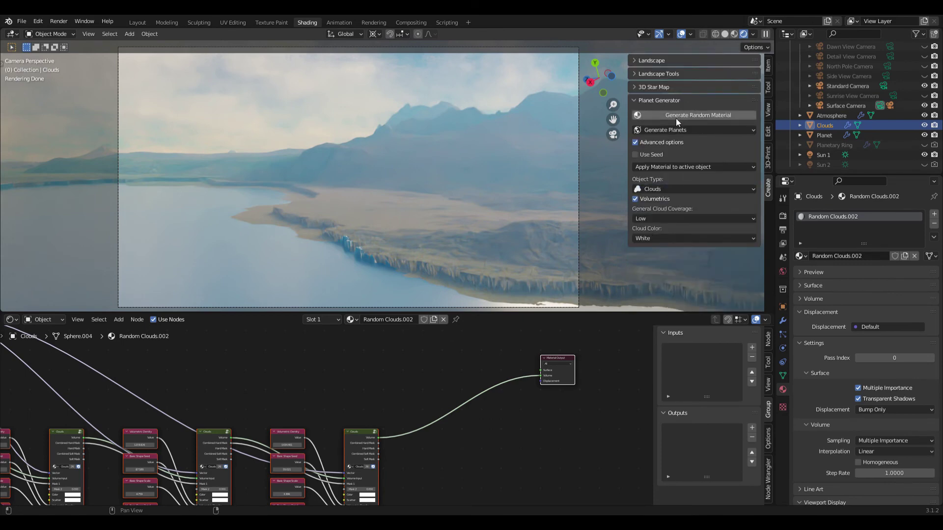
pyautogui.click(676, 119)
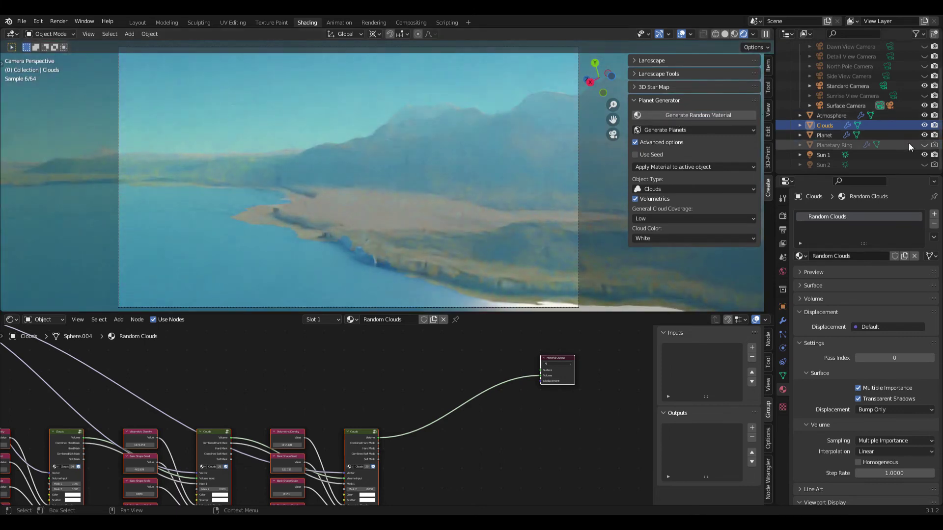
# - Trackball-rotate the Planetary Ring to tilt it across the sky, then reselect the Planet
pyautogui.click(835, 145)
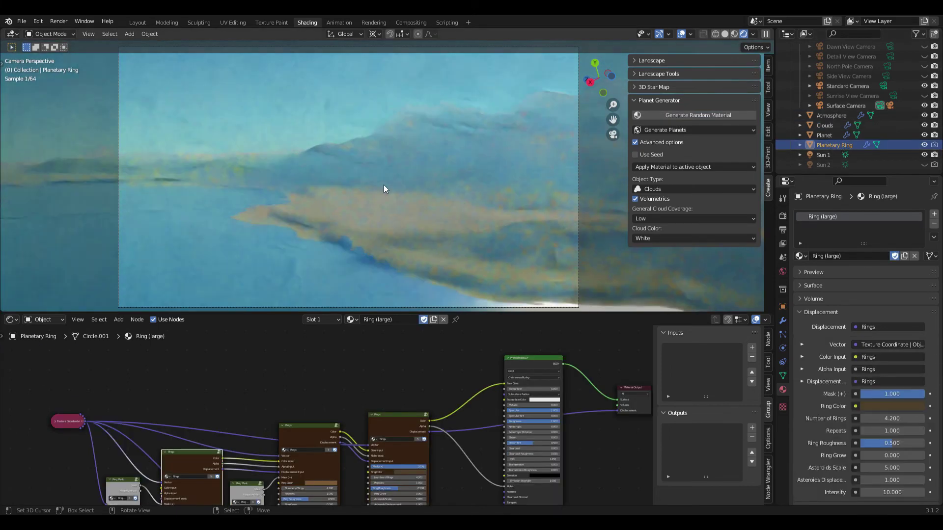
pyautogui.press('r')
pyautogui.press('r')
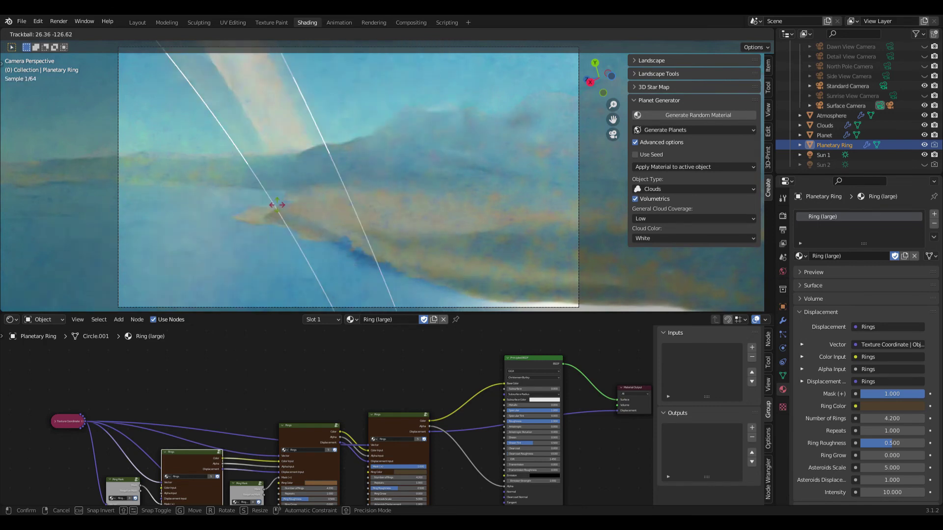
pyautogui.click(319, 206)
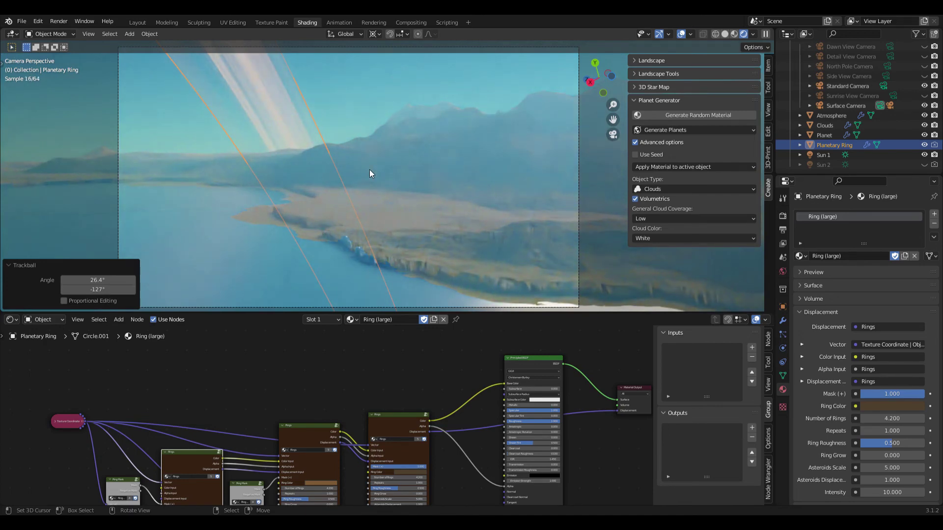
pyautogui.click(355, 199)
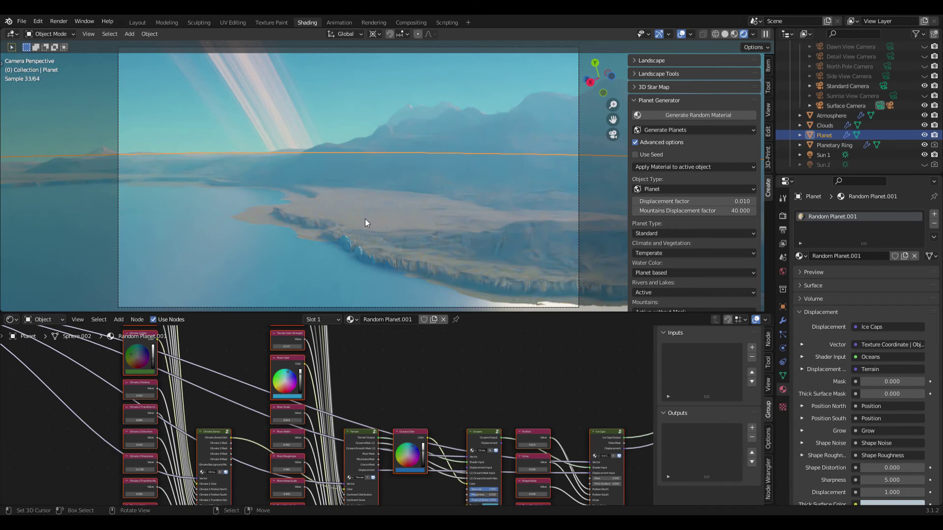
# - Set the planet to Moon-like, hide Atmosphere, Clouds and Planetary Ring, and generate a material
pyautogui.click(647, 234)
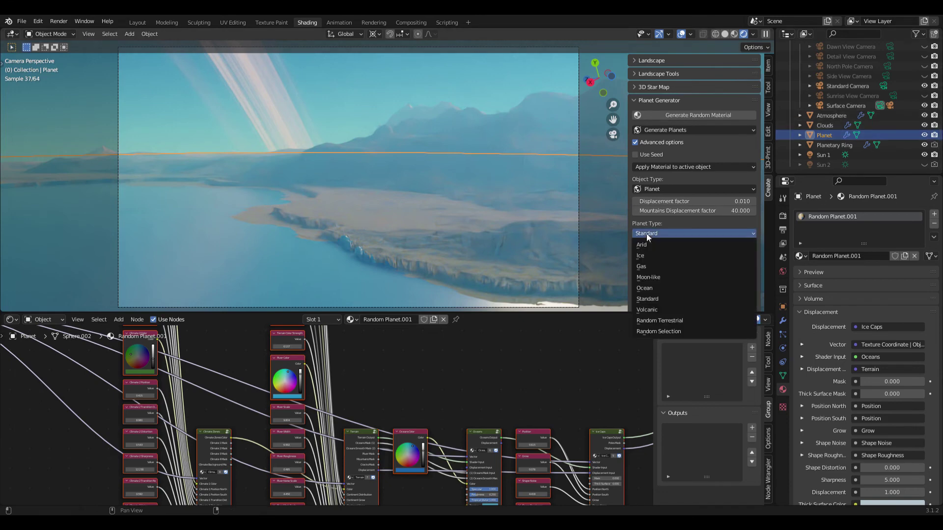
pyautogui.click(653, 278)
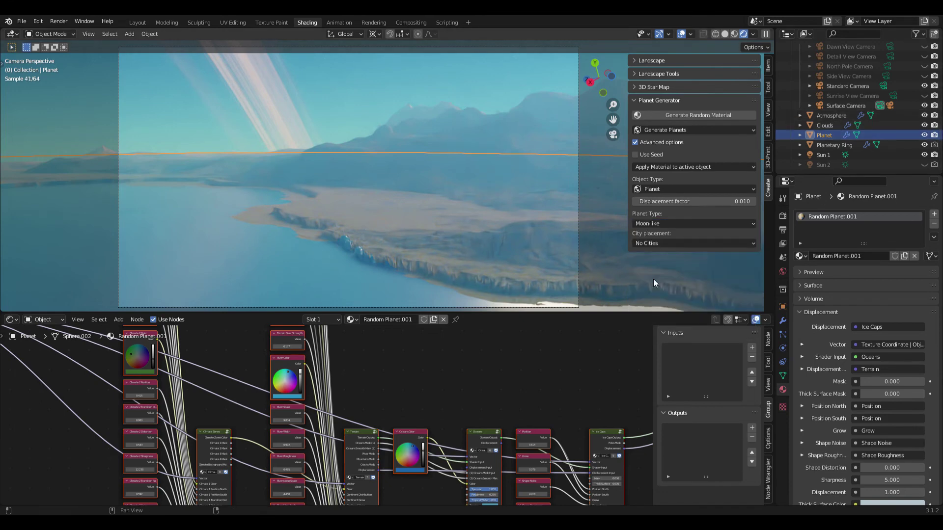
pyautogui.click(924, 115)
pyautogui.click(924, 125)
pyautogui.click(925, 145)
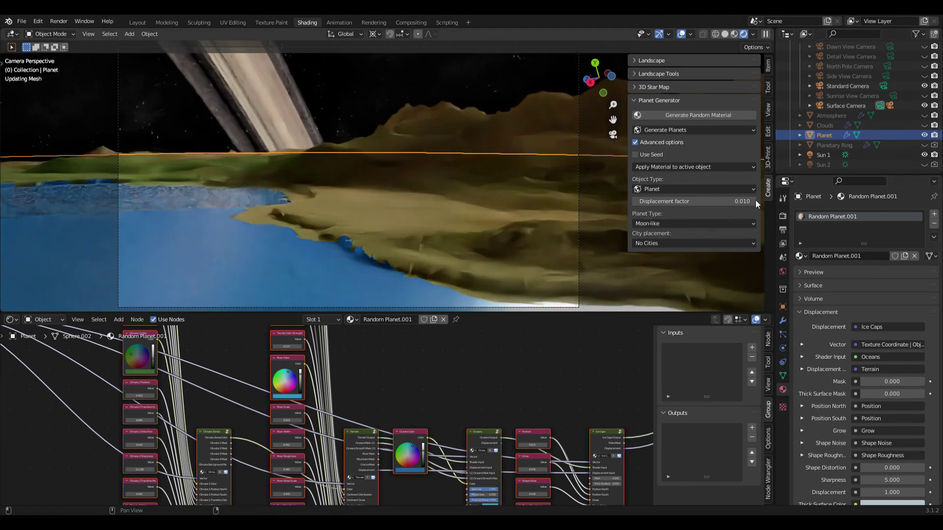
pyautogui.click(689, 117)
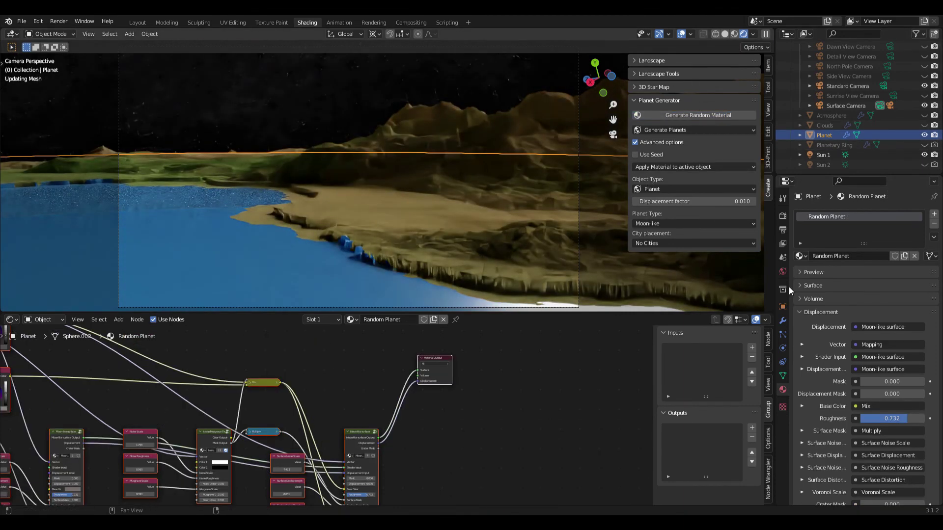
pyautogui.scroll(-15, 850, 368)
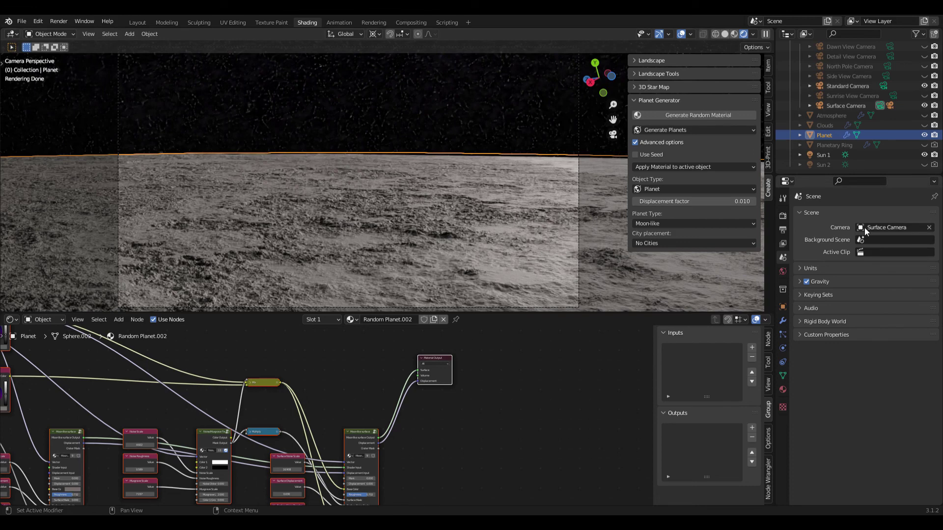
# - Set the scene camera to Standard Camera in Scene properties
pyautogui.click(889, 227)
pyautogui.click(835, 288)
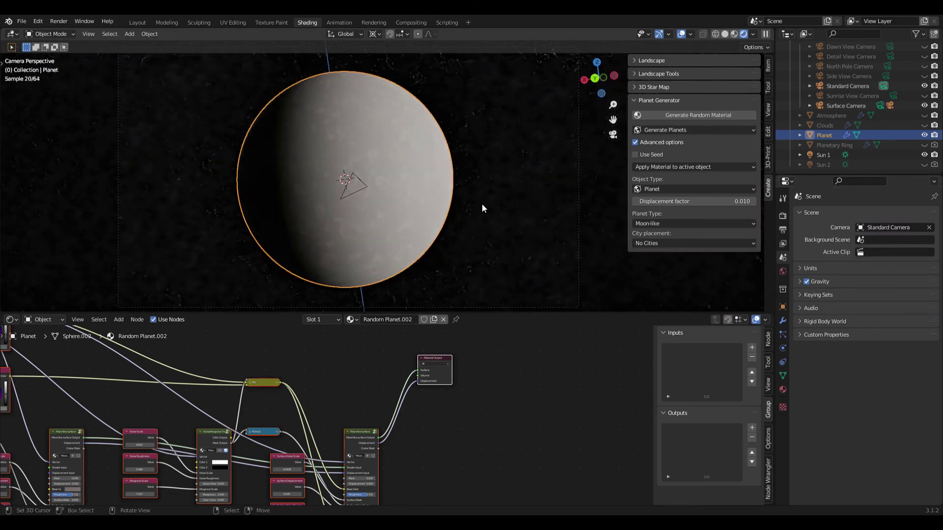
pyautogui.scroll(3, 438, 199)
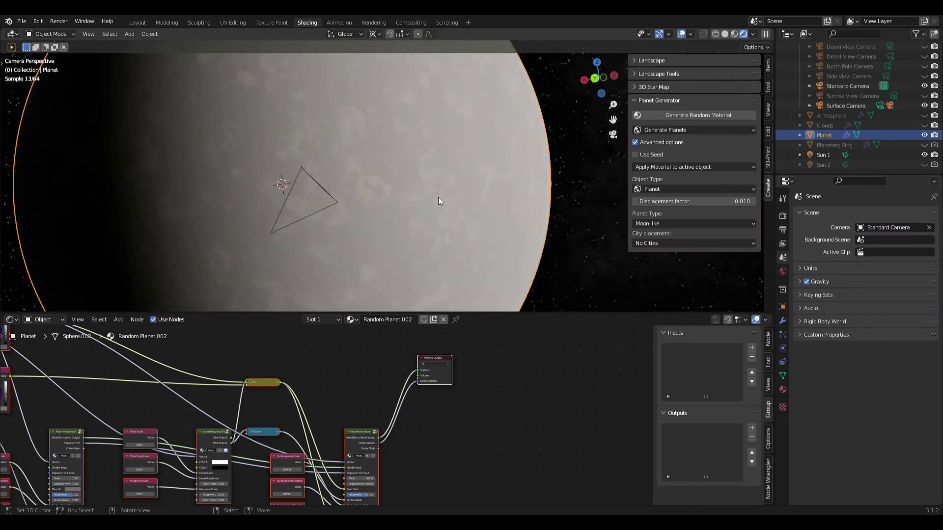